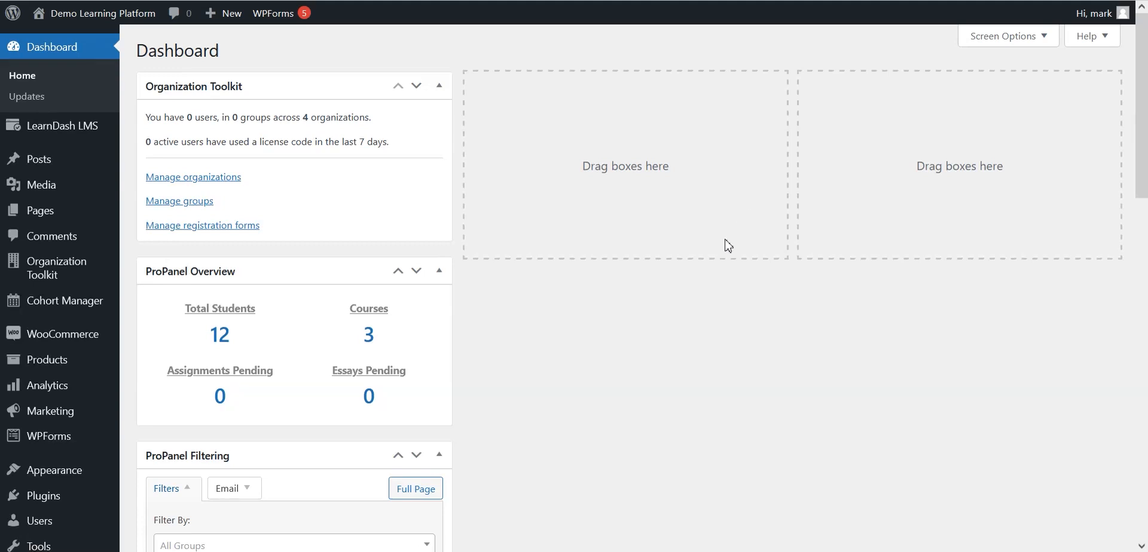
# Search Plugins > Add New for 'Defender' to list the Defender Security plugin
pyautogui.scroll(-1, 72, 305)
pyautogui.scroll(-2, 71, 308)
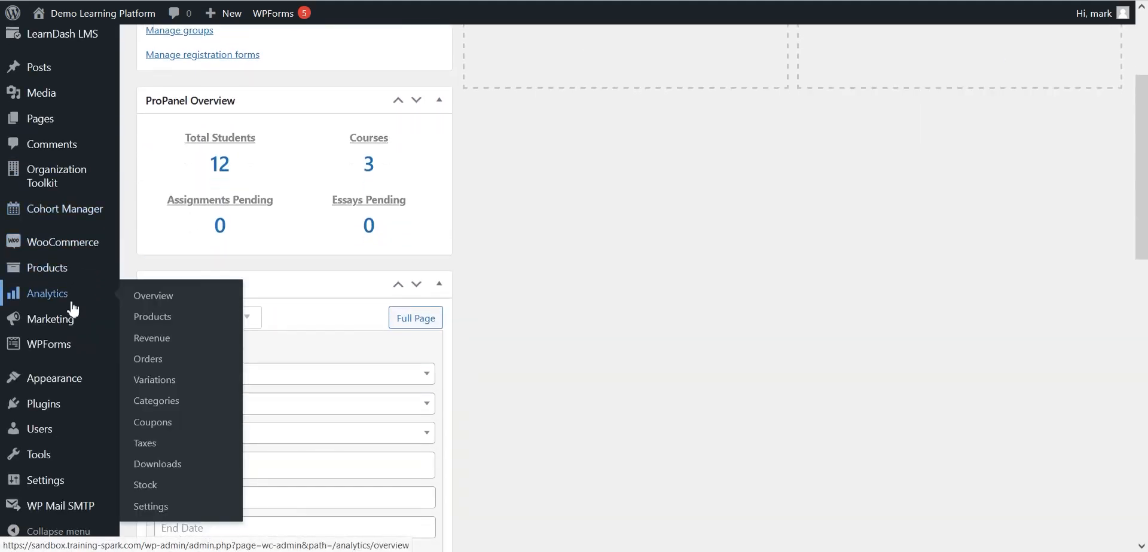
pyautogui.moveTo(61, 409)
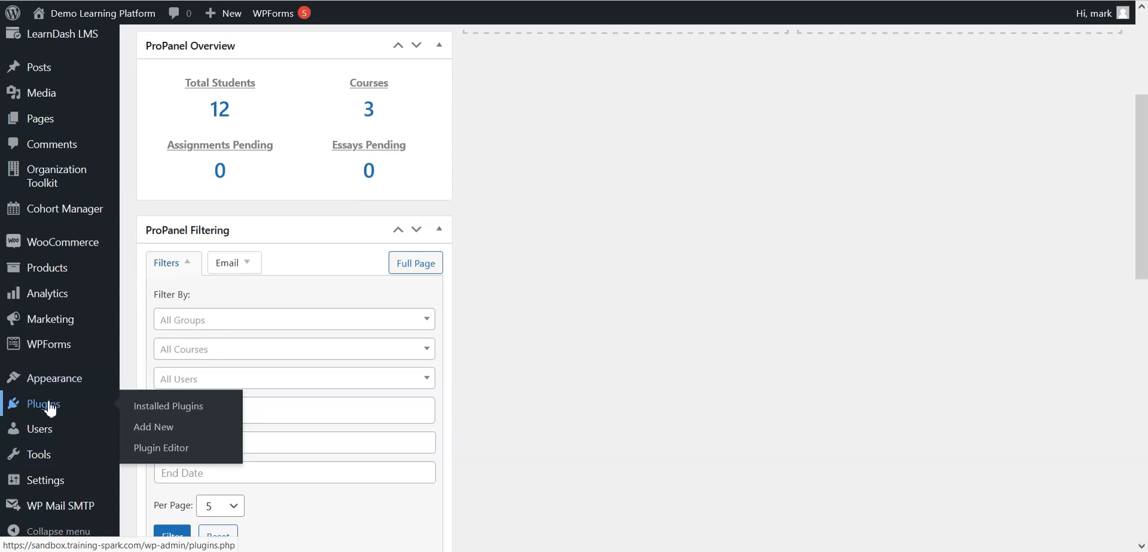
pyautogui.click(46, 402)
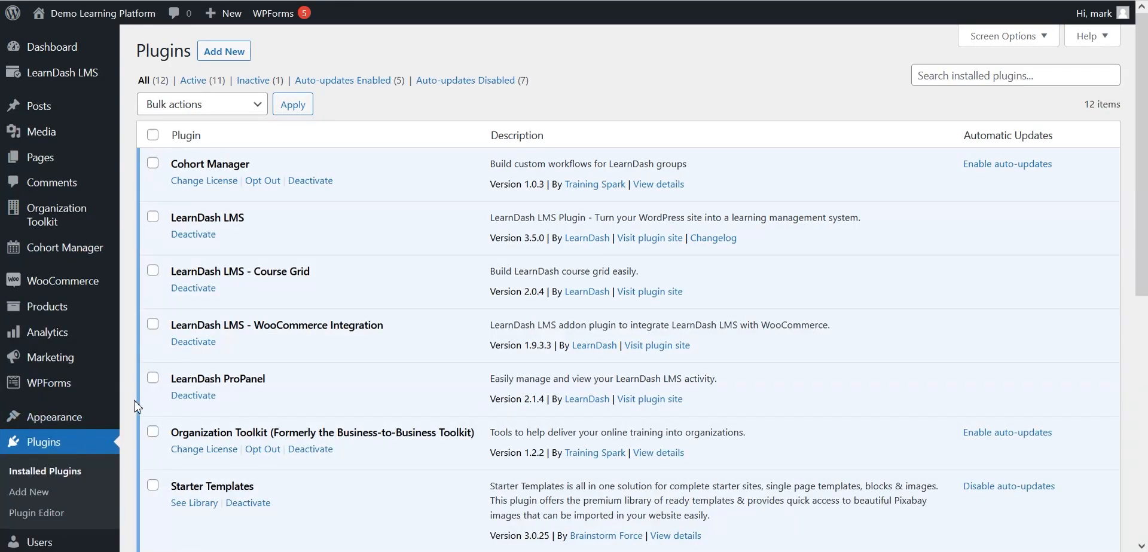
pyautogui.click(215, 58)
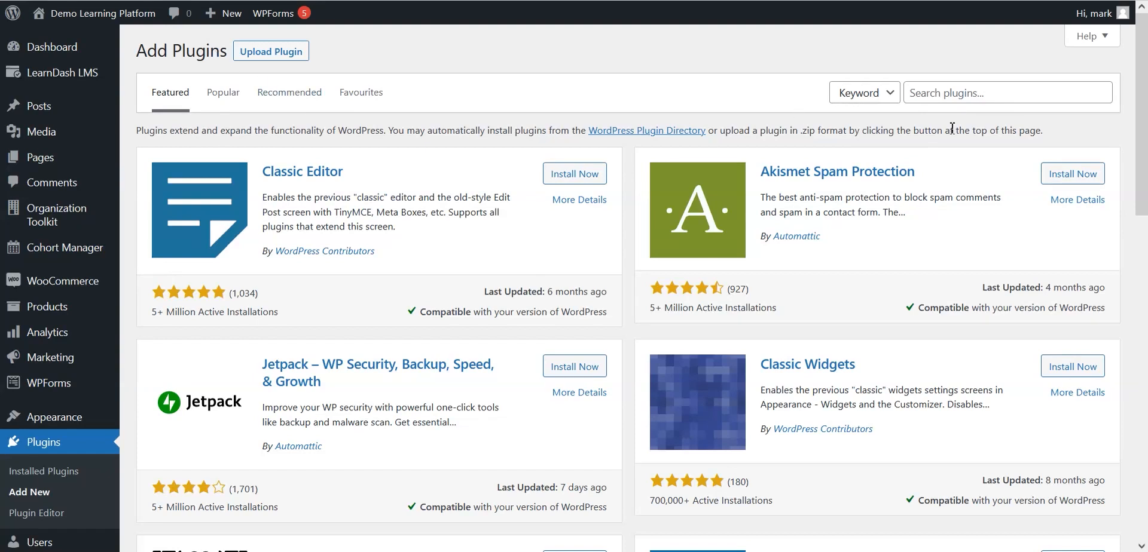
pyautogui.click(954, 97)
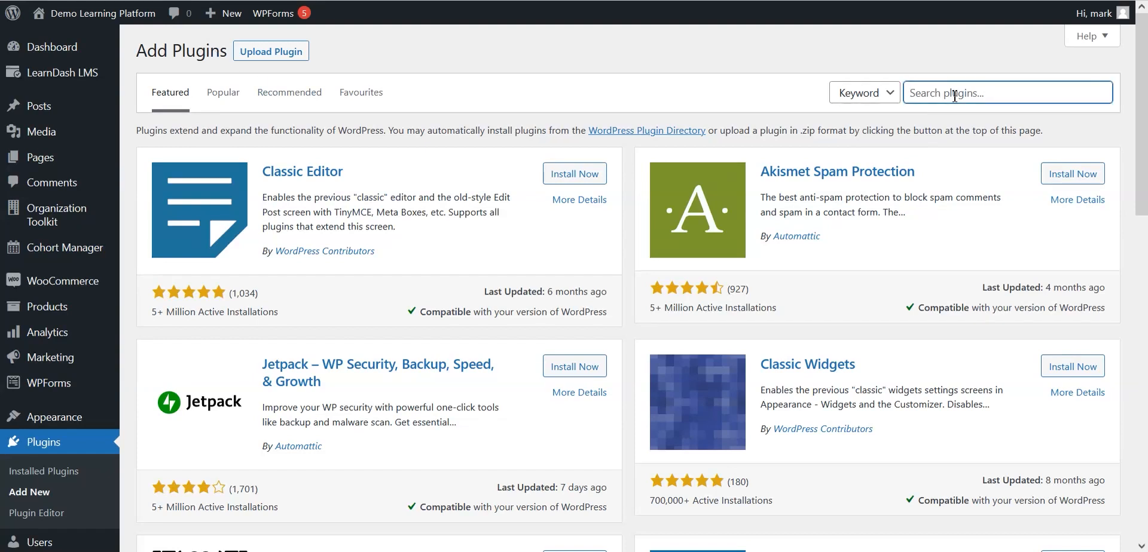
pyautogui.write('Defender')
pyautogui.press('Return')
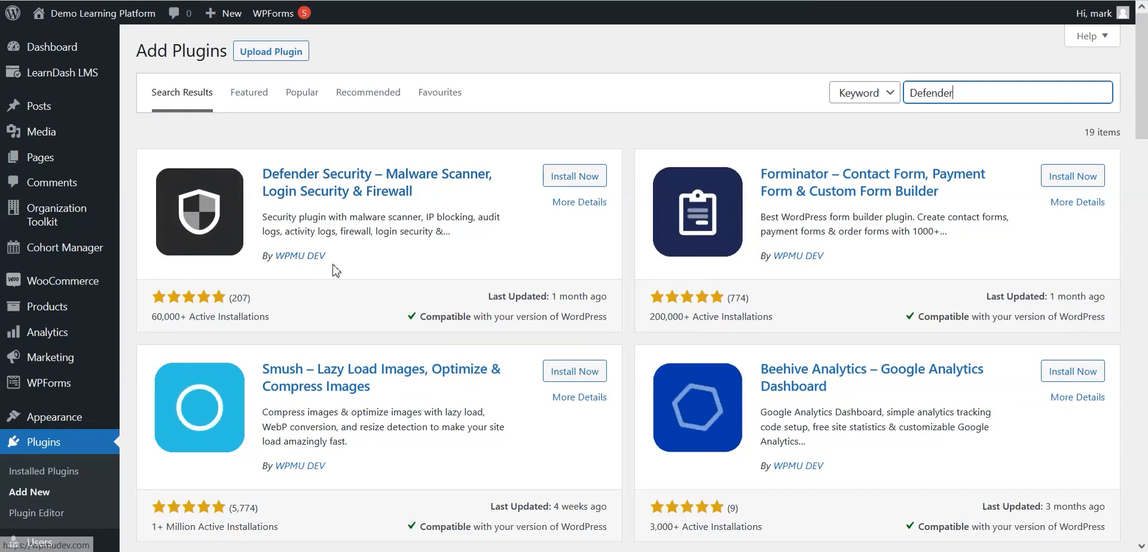
# Install and activate Defender Security, then confirm it appears among the installed plugins
pyautogui.click(569, 178)
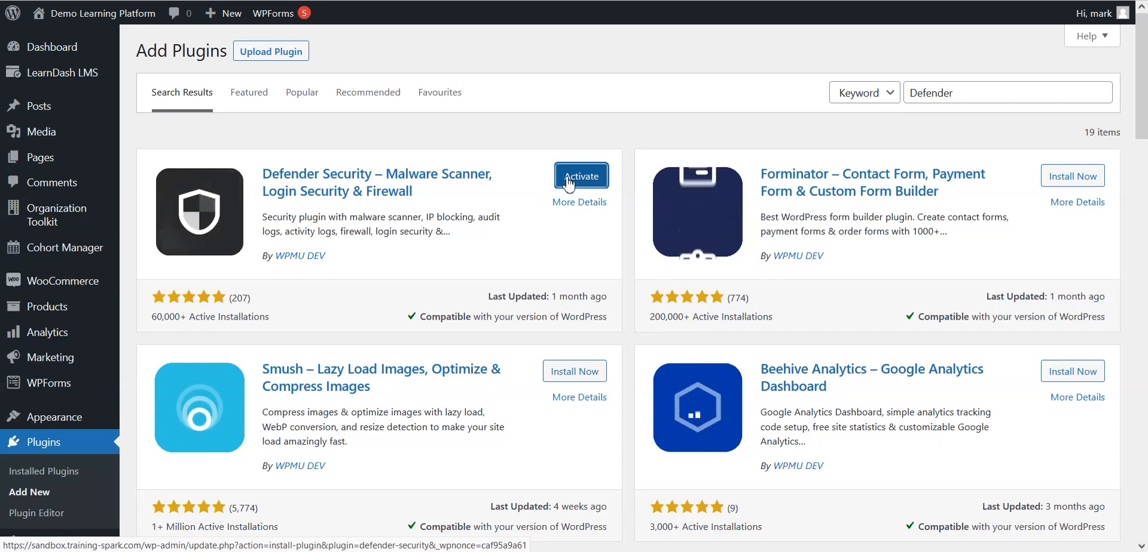
pyautogui.click(568, 177)
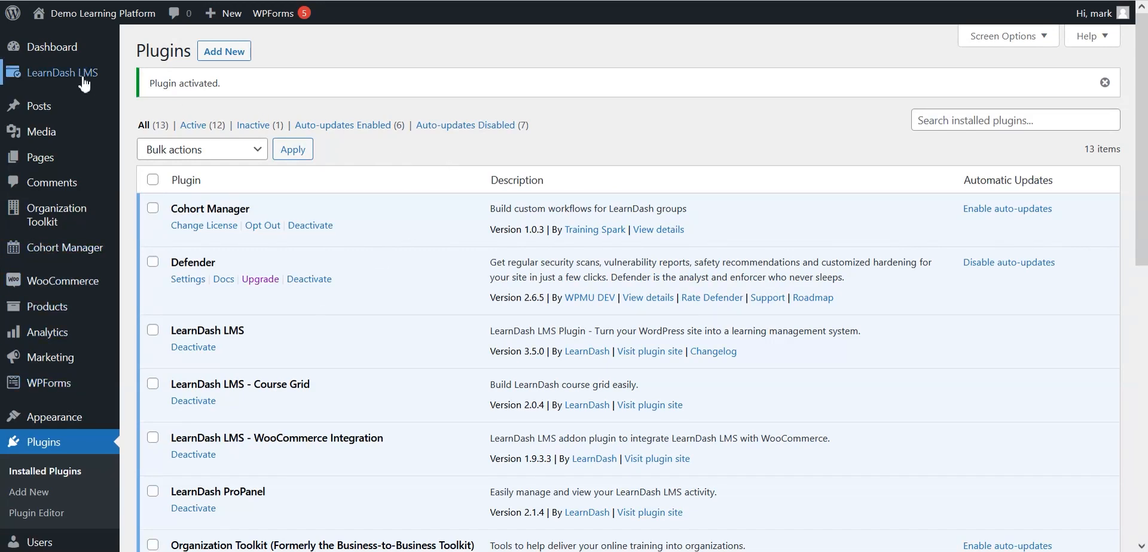
pyautogui.scroll(-5, 27, 367)
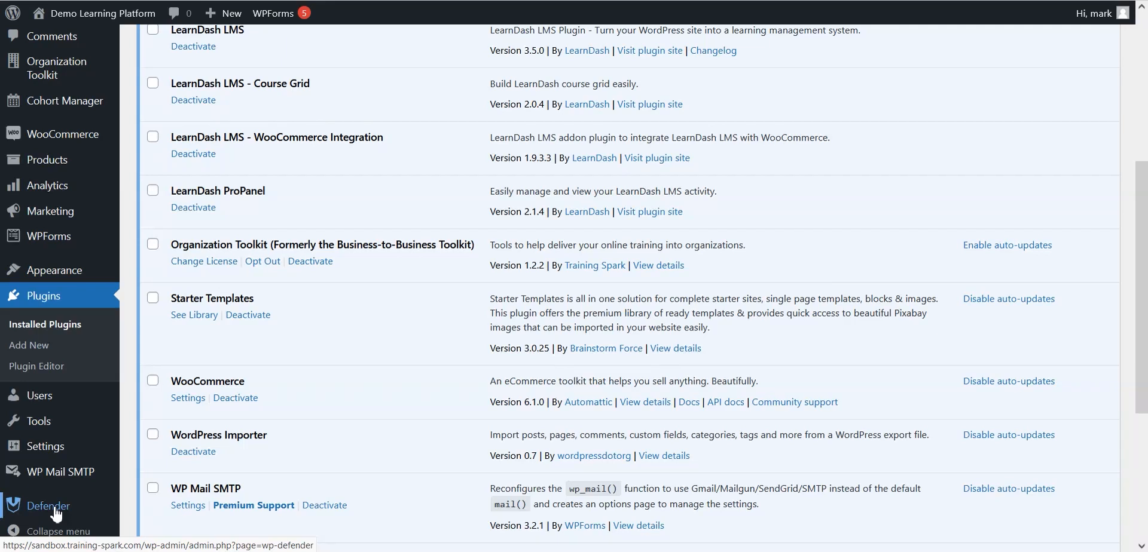
# Activate and configure all Defender features with recommended defaults, then finish the setup wizard
pyautogui.click(55, 508)
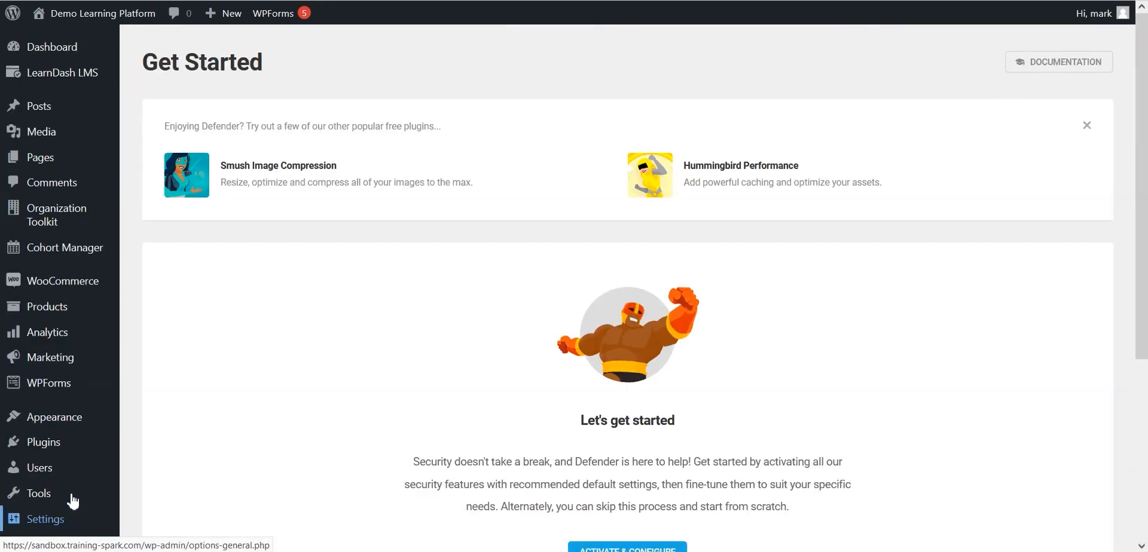
pyautogui.scroll(-2, 1142, 217)
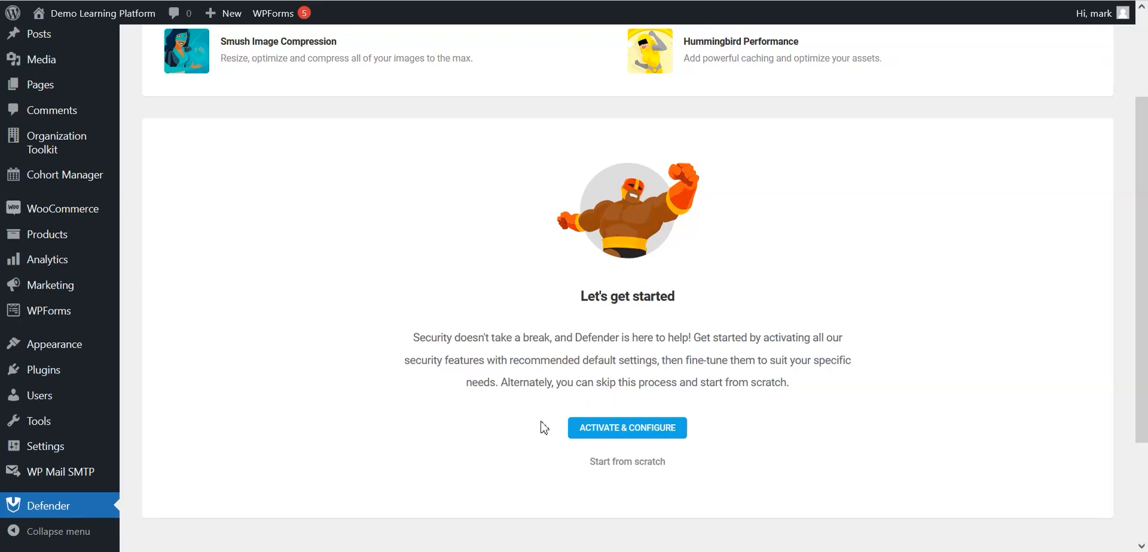
pyautogui.click(641, 431)
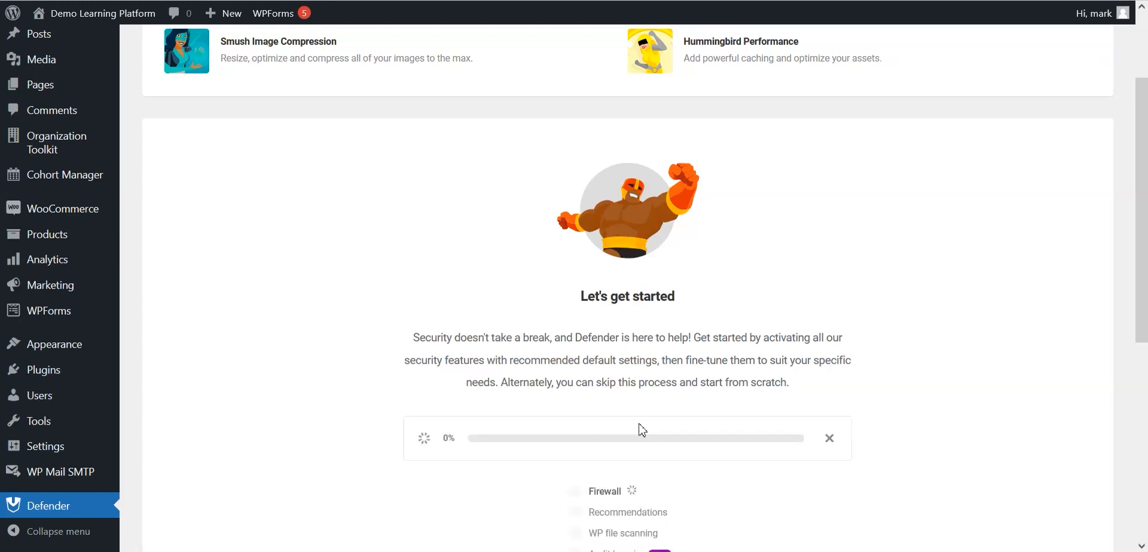
pyautogui.scroll(-3, 777, 368)
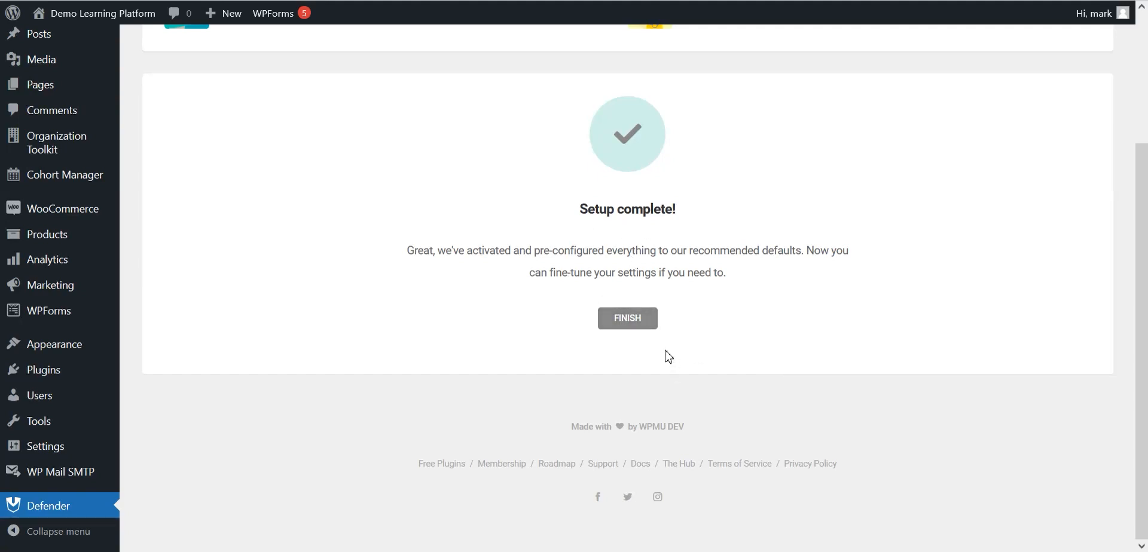
pyautogui.click(643, 322)
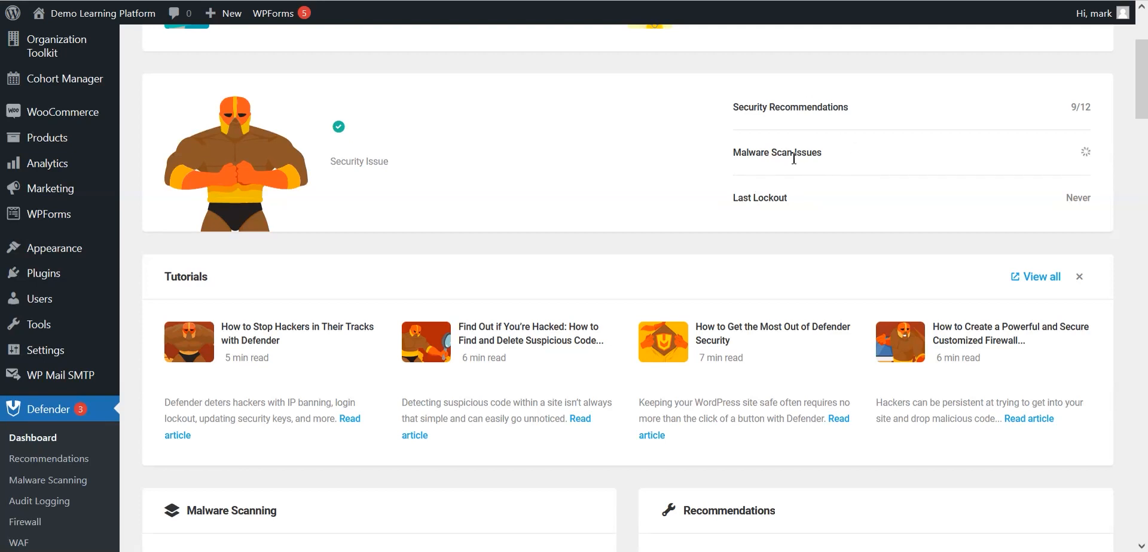
pyautogui.scroll(-6, 910, 260)
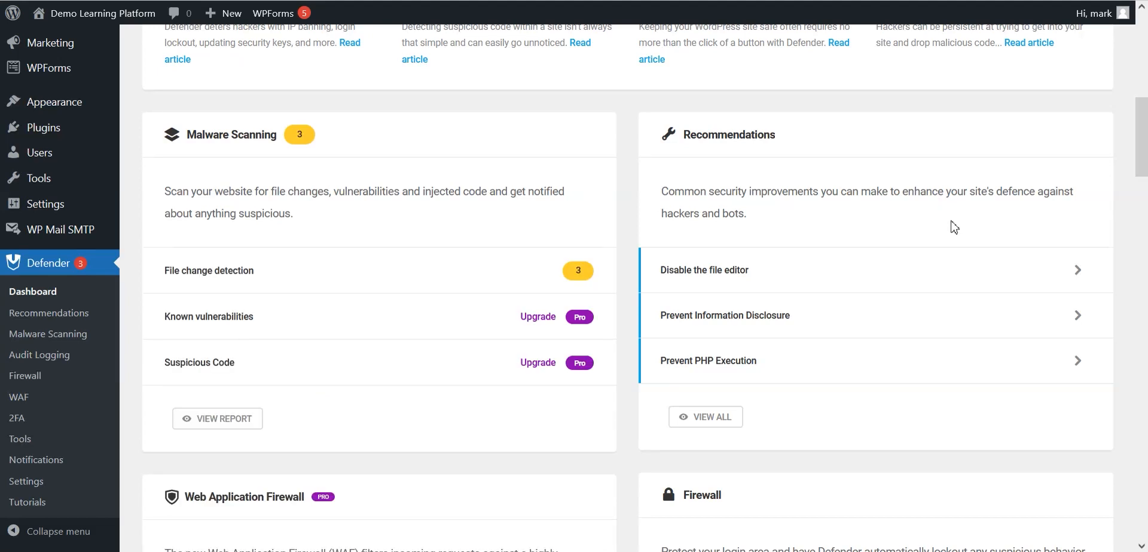
# Select all Defender recommendations and apply the 'Action All' bulk action, then dismiss the notice
pyautogui.click(720, 418)
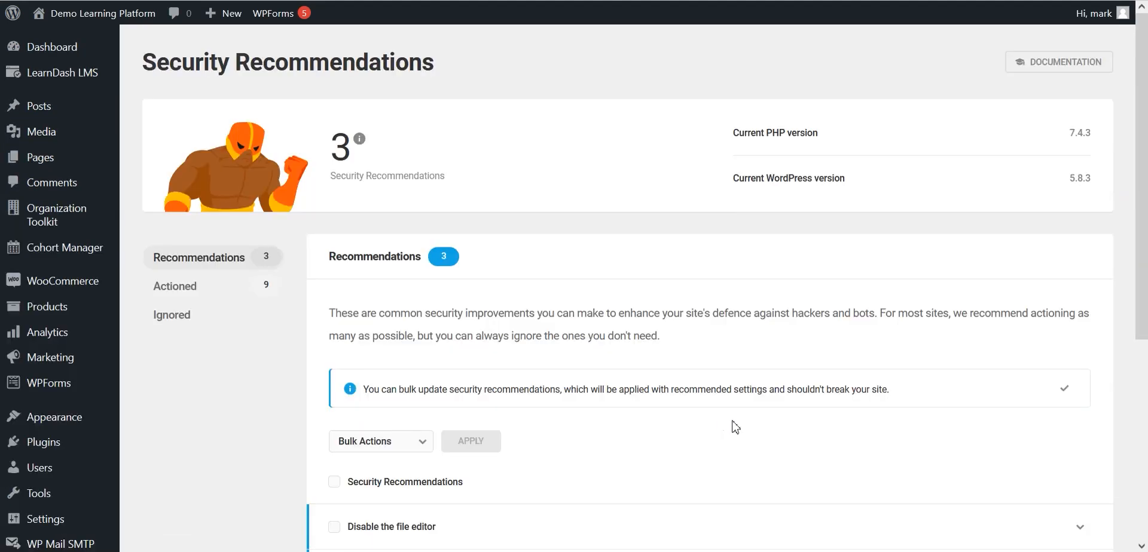
pyautogui.scroll(-4, 750, 361)
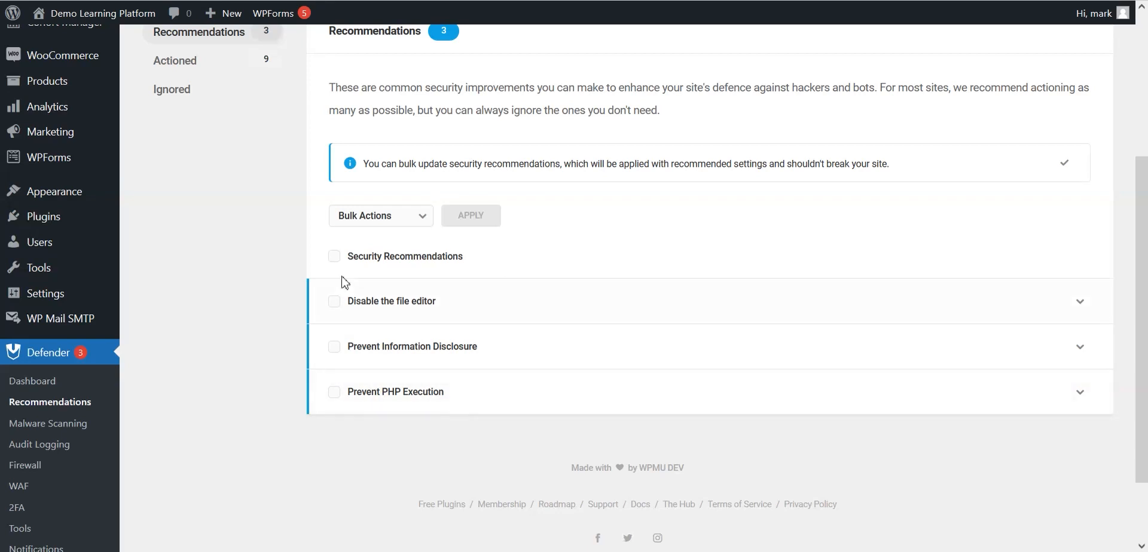
pyautogui.click(336, 258)
pyautogui.click(394, 222)
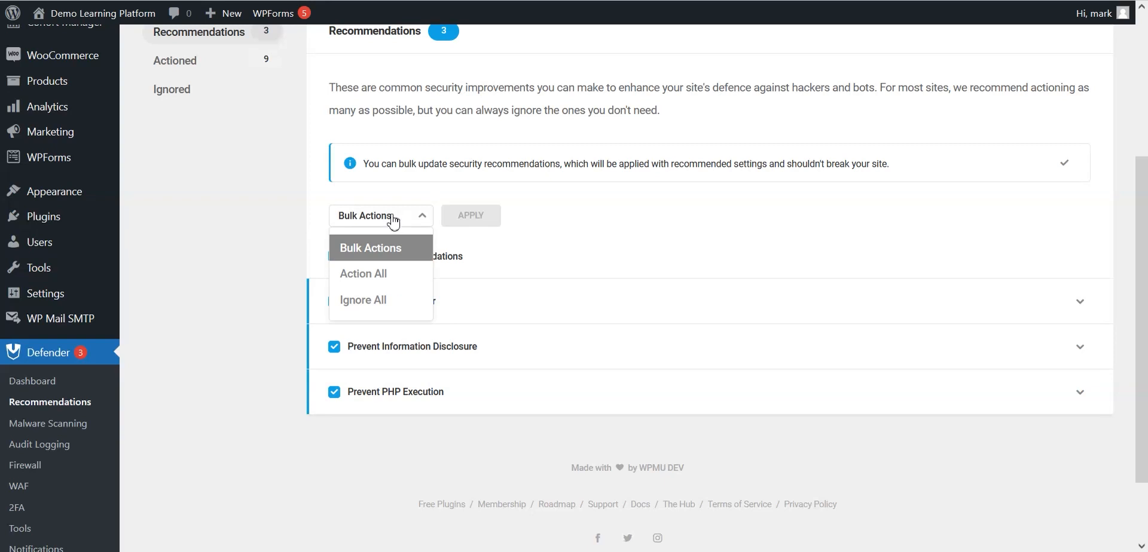
pyautogui.click(384, 275)
pyautogui.click(484, 220)
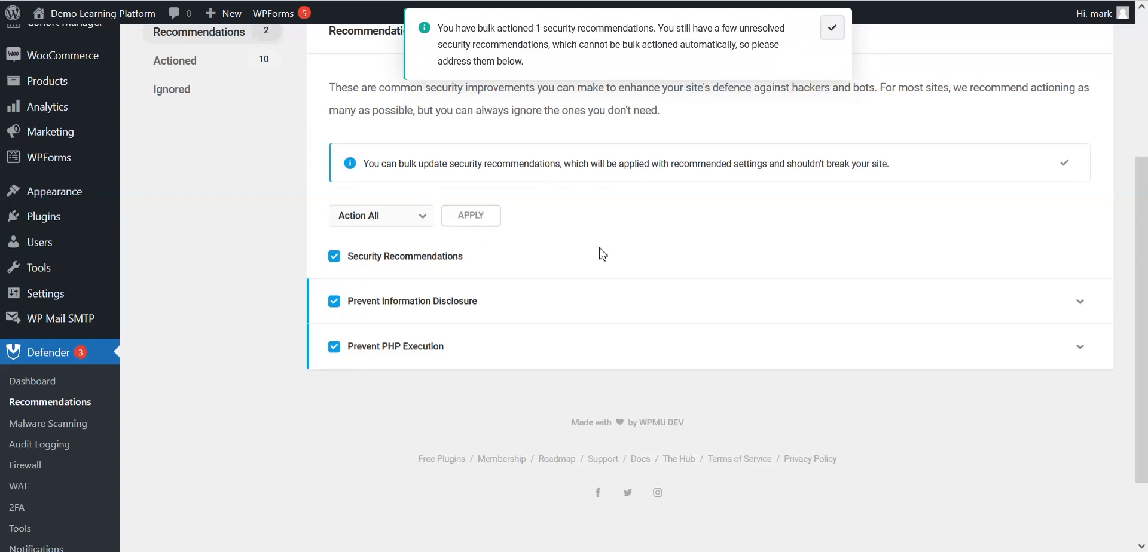
pyautogui.scroll(5, 687, 312)
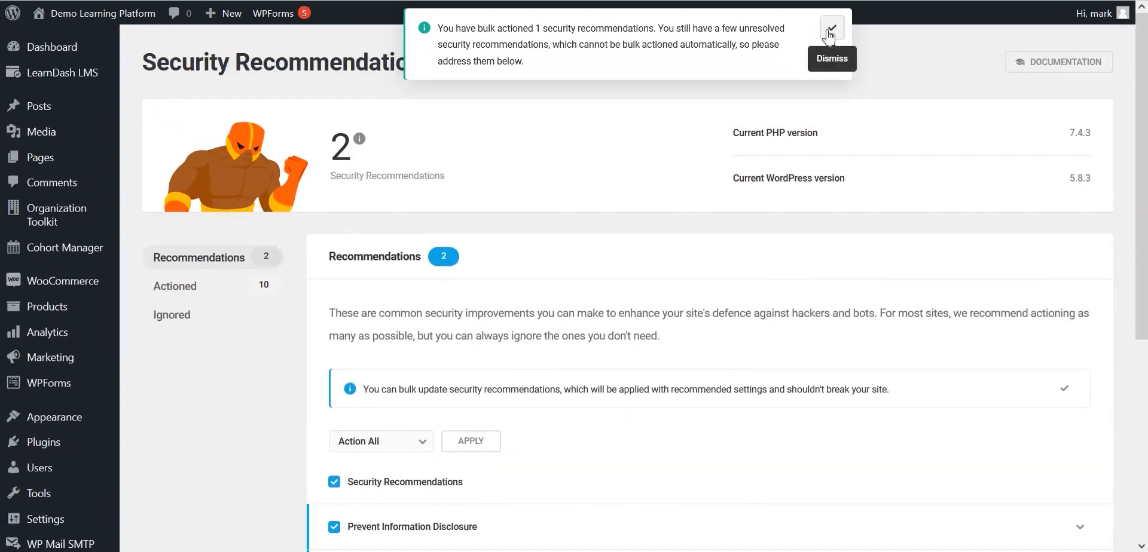
pyautogui.click(831, 30)
pyautogui.scroll(-1, 586, 359)
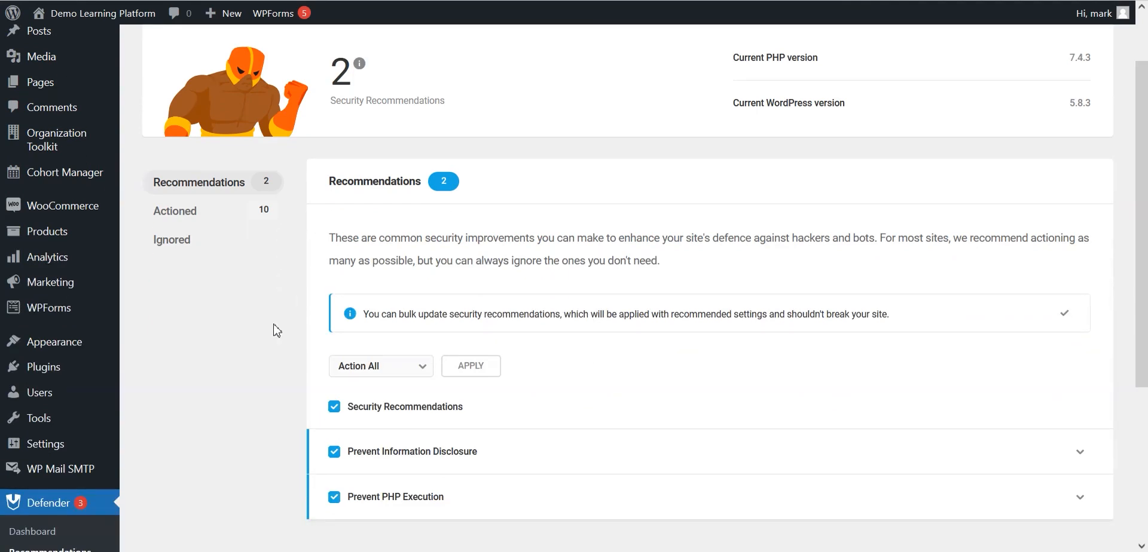
pyautogui.scroll(-2, 159, 450)
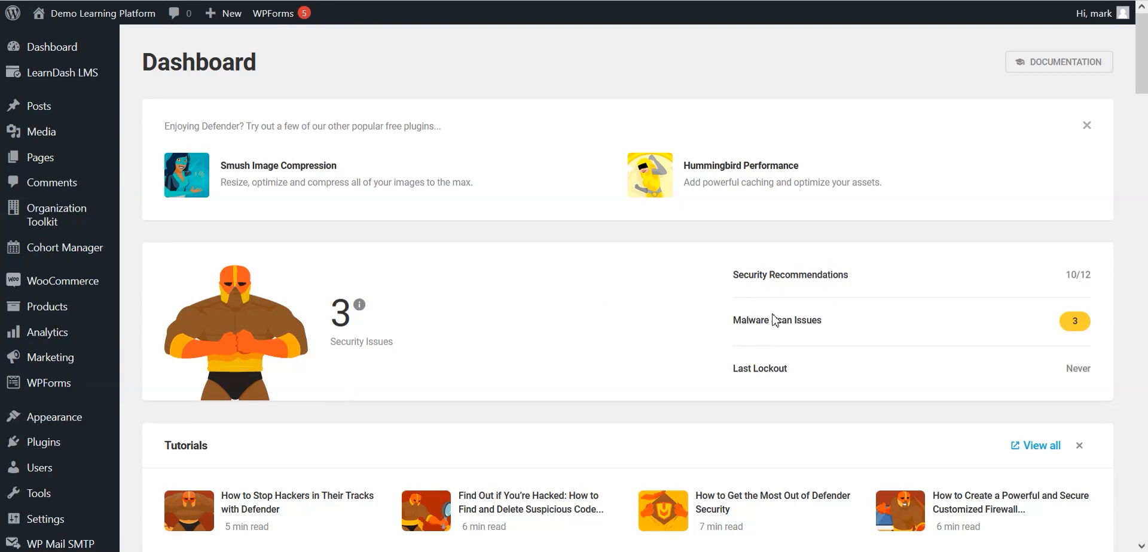
# Review the Defender dashboard, then go to Defender's Firewall settings
pyautogui.scroll(-8, 795, 325)
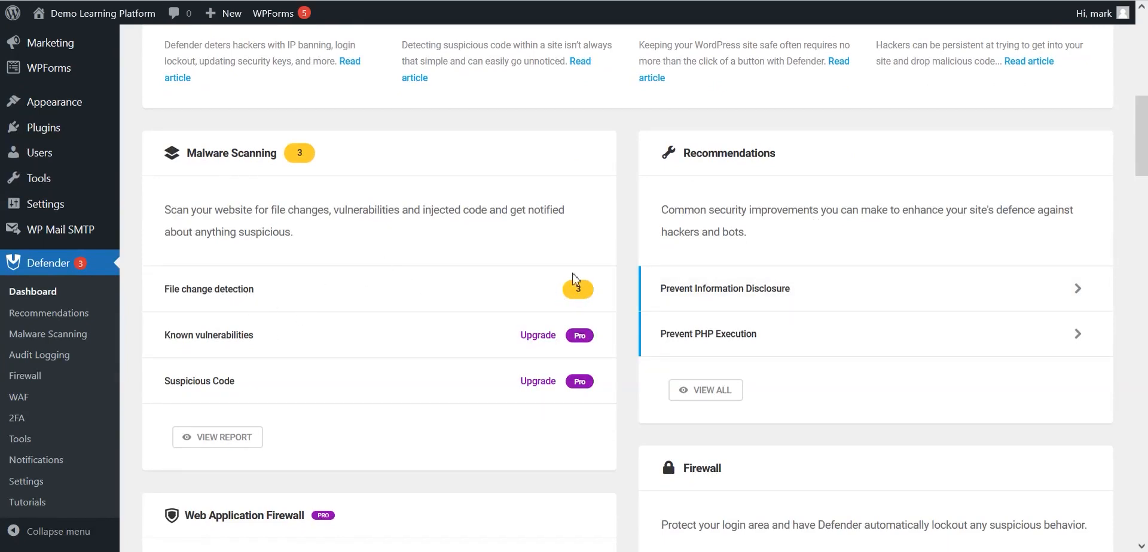
pyautogui.scroll(3, 392, 341)
pyautogui.scroll(-3, 346, 248)
pyautogui.scroll(-3, 458, 179)
pyautogui.scroll(3, 458, 210)
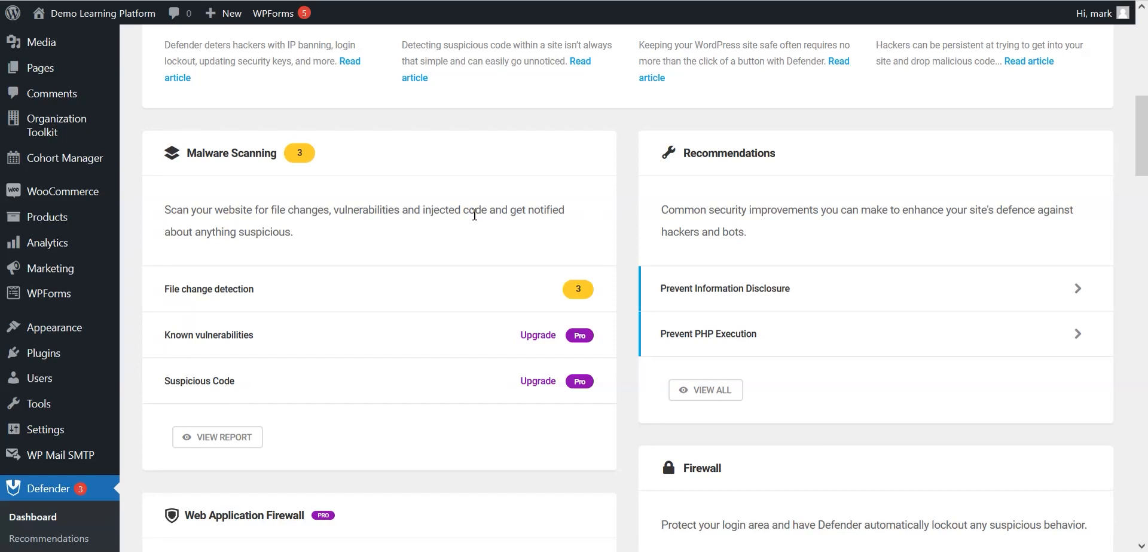
pyautogui.scroll(-3, 630, 258)
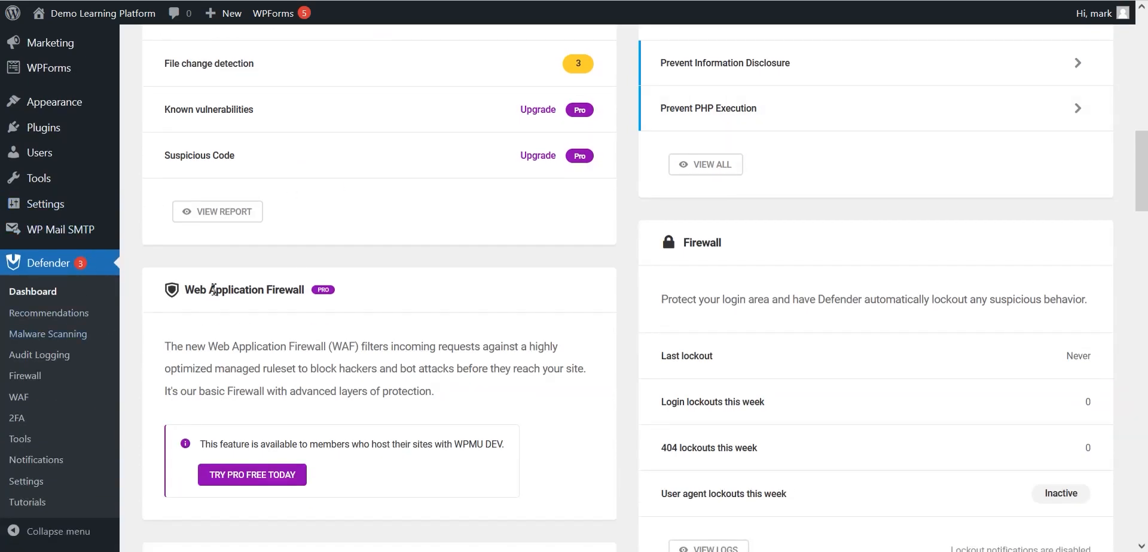
pyautogui.click(40, 382)
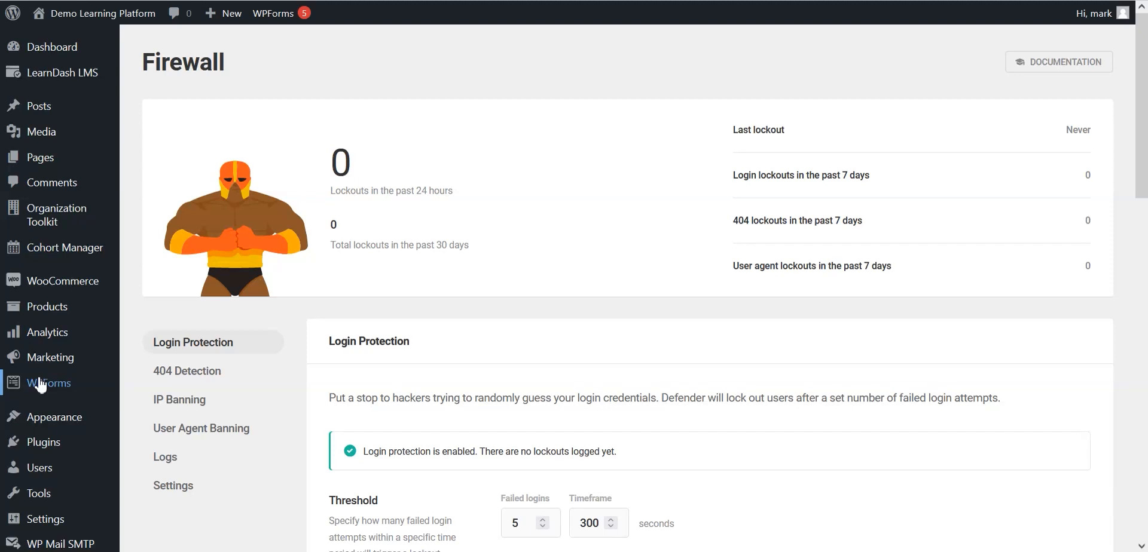
# Change the login protection failed-login threshold from 5 to 10
pyautogui.scroll(-1, 461, 306)
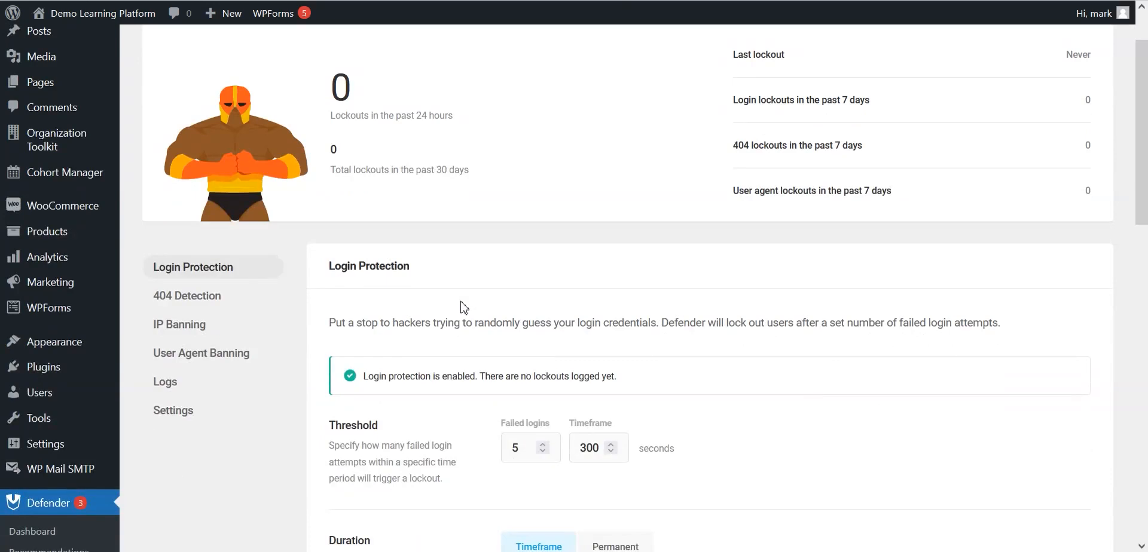
pyautogui.scroll(1, 462, 307)
pyautogui.scroll(-2, 536, 304)
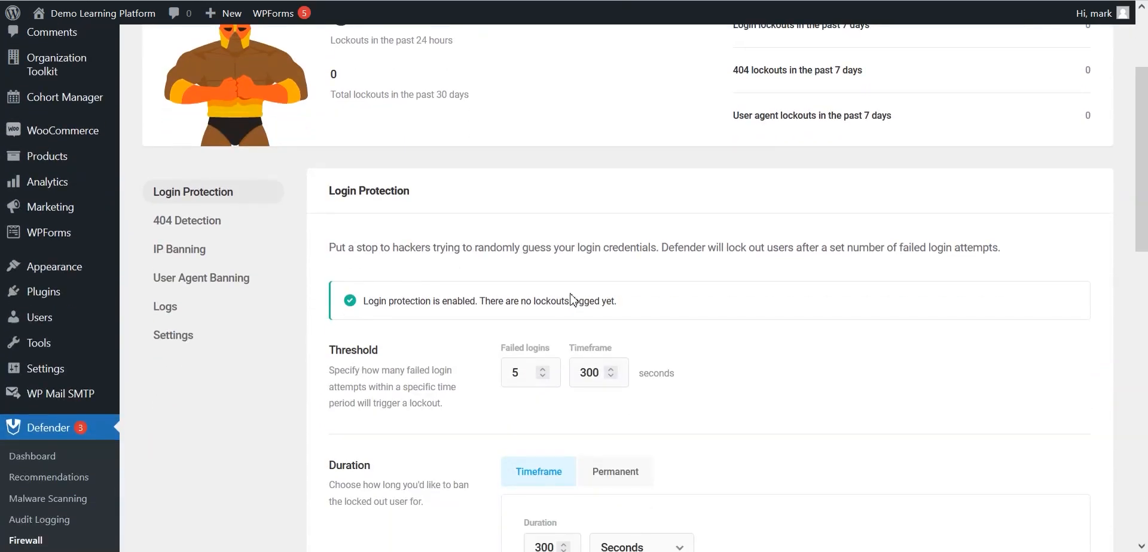
pyautogui.scroll(-1, 738, 239)
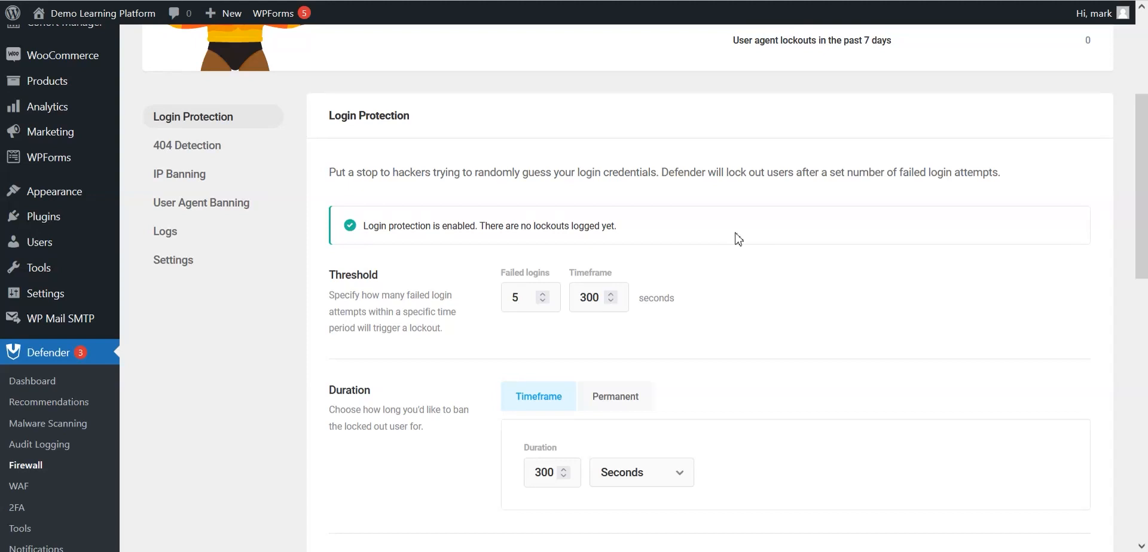
pyautogui.scroll(-1, 795, 254)
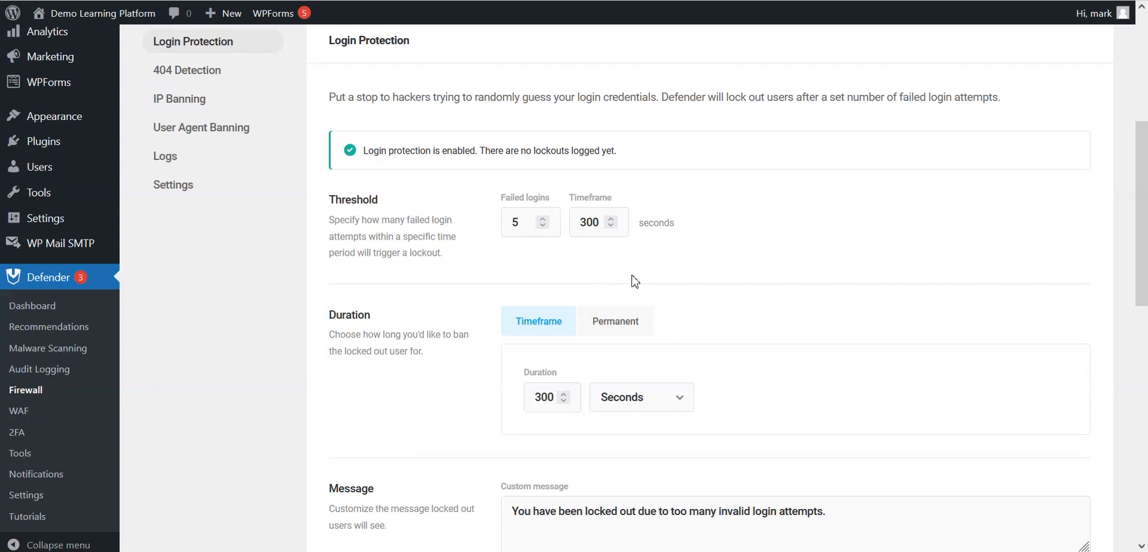
pyautogui.scroll(-3, 627, 281)
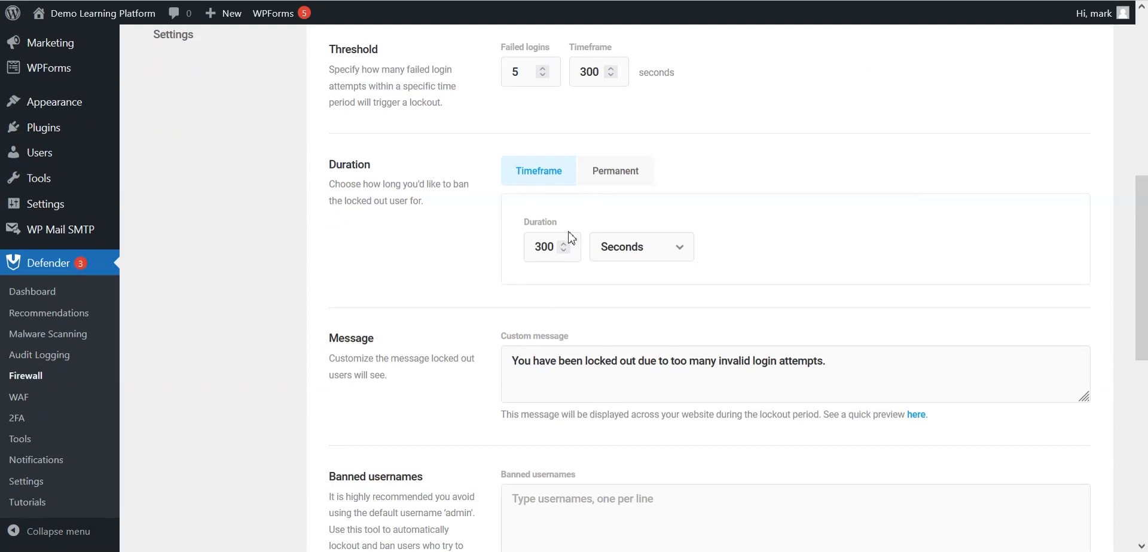
pyautogui.scroll(2, 630, 234)
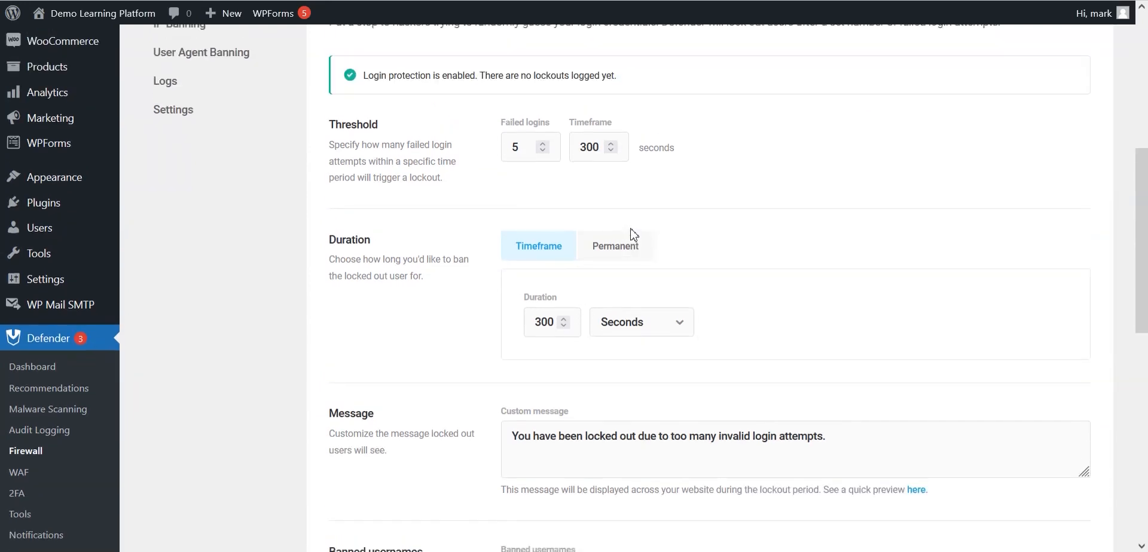
pyautogui.doubleClick(544, 323)
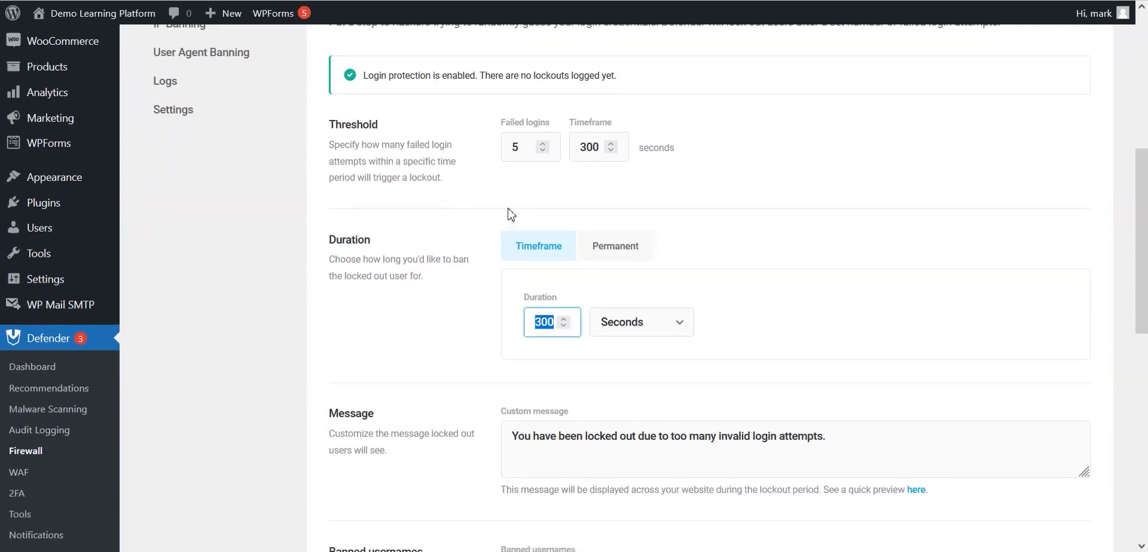
pyautogui.doubleClick(518, 146)
pyautogui.write('10')
pyautogui.click(562, 190)
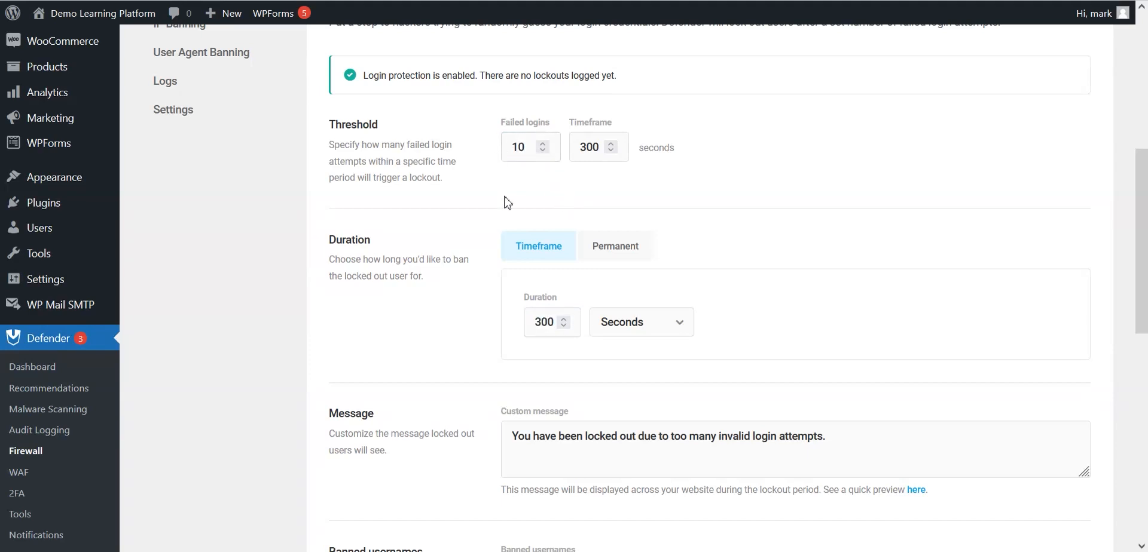
# Set the login lockout duration to 24 Hours
pyautogui.doubleClick(553, 323)
pyautogui.write('1')
pyautogui.click(604, 331)
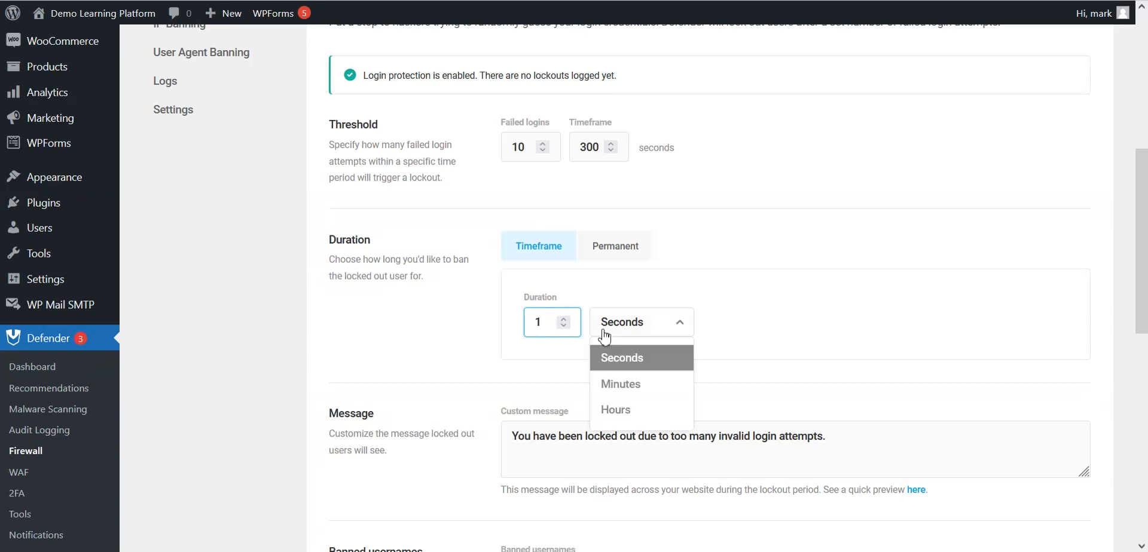
pyautogui.click(622, 411)
pyautogui.doubleClick(530, 321)
pyautogui.write('24')
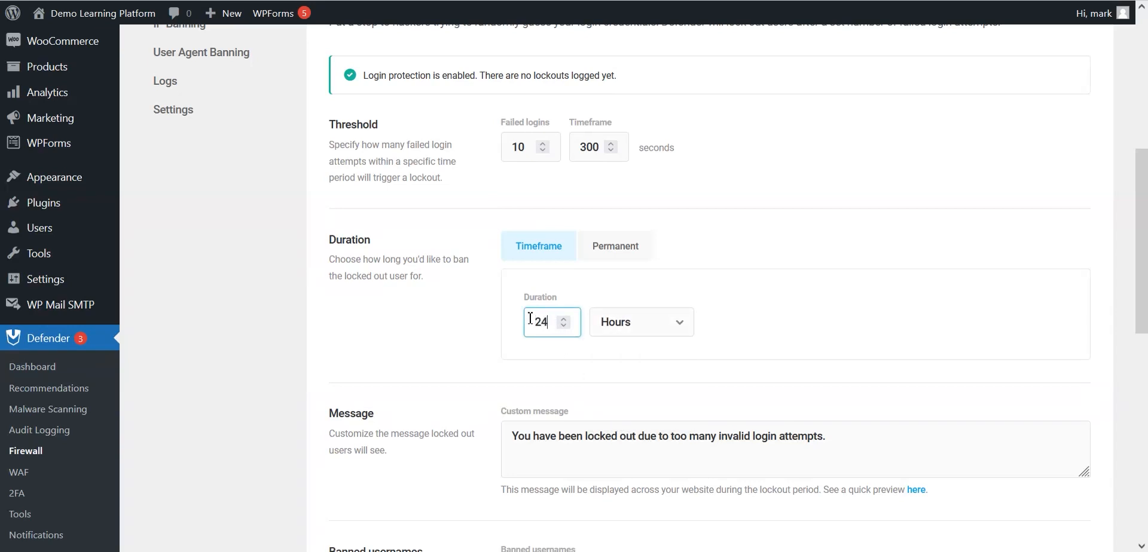
pyautogui.click(753, 296)
pyautogui.scroll(2, 754, 298)
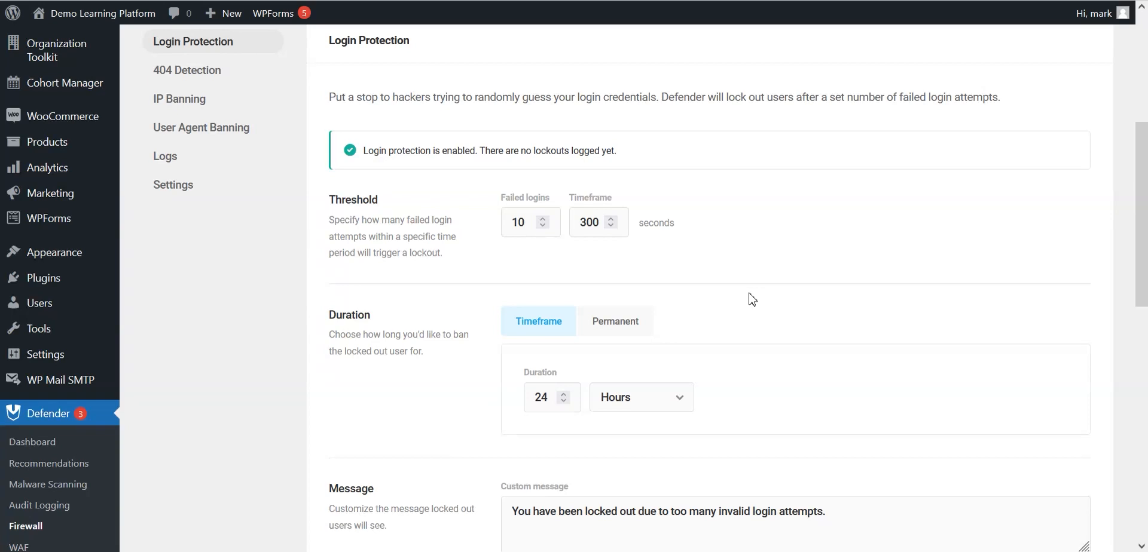
pyautogui.scroll(-5, 771, 326)
pyautogui.scroll(-5, 771, 326)
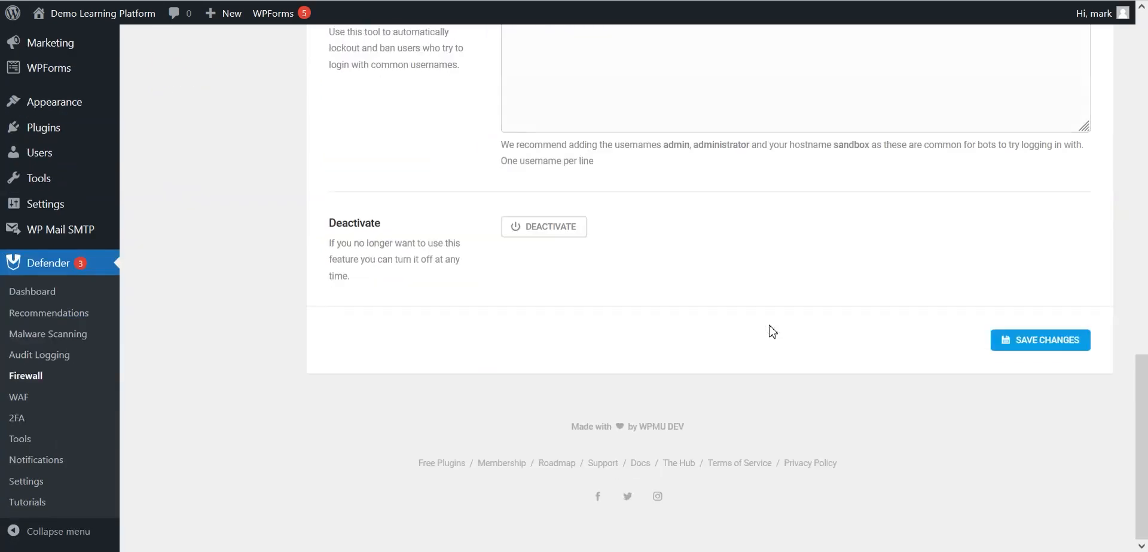
# Save the updated login protection settings
pyautogui.click(1042, 344)
pyautogui.scroll(5, 662, 361)
pyautogui.scroll(10, 662, 364)
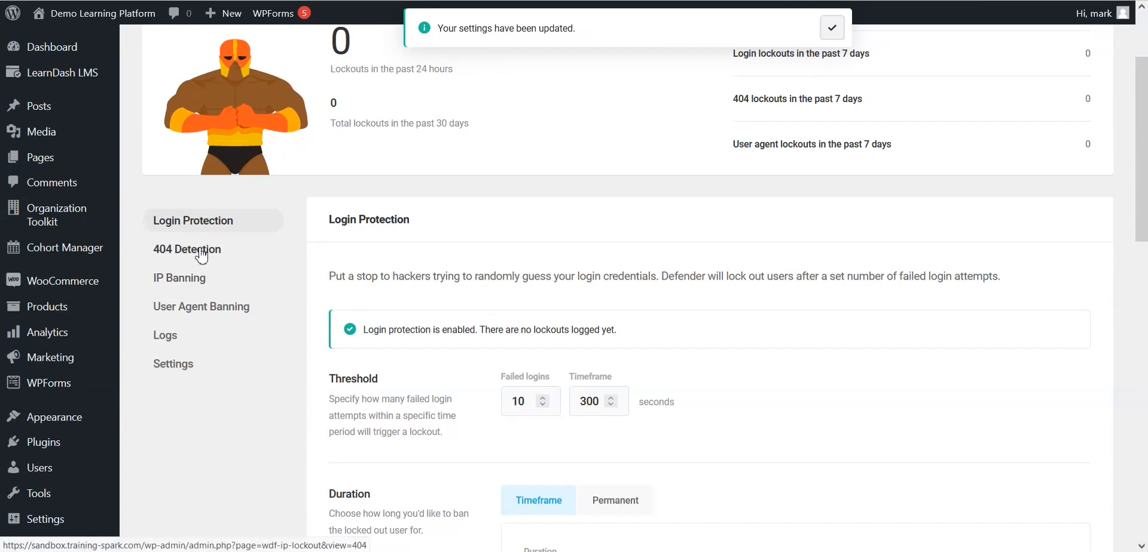
# Review the 404 Detection threshold of 20 hits per 300 seconds, plus duration and message
pyautogui.click(201, 254)
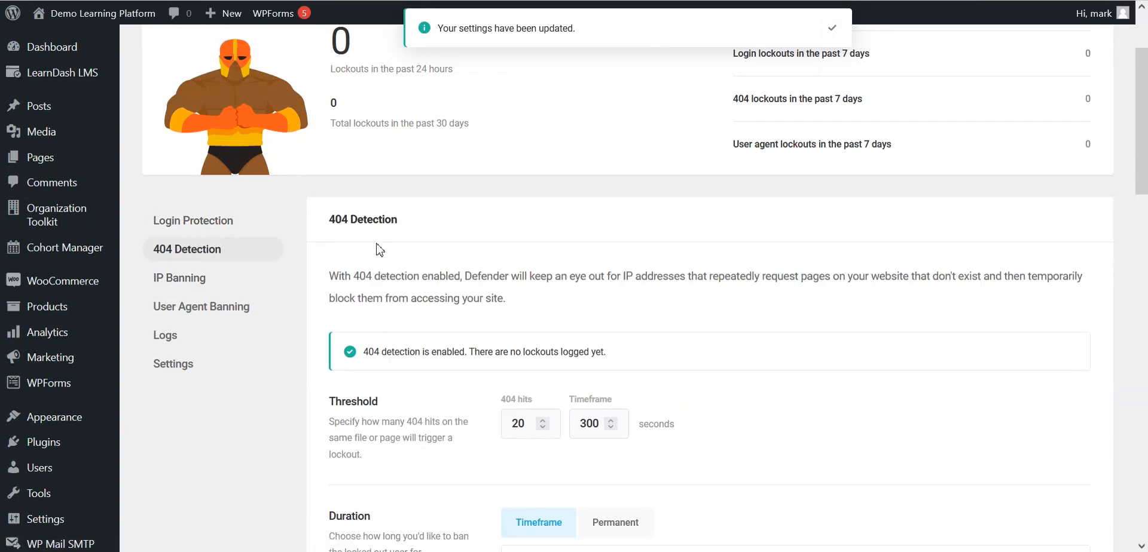
pyautogui.scroll(-1, 418, 290)
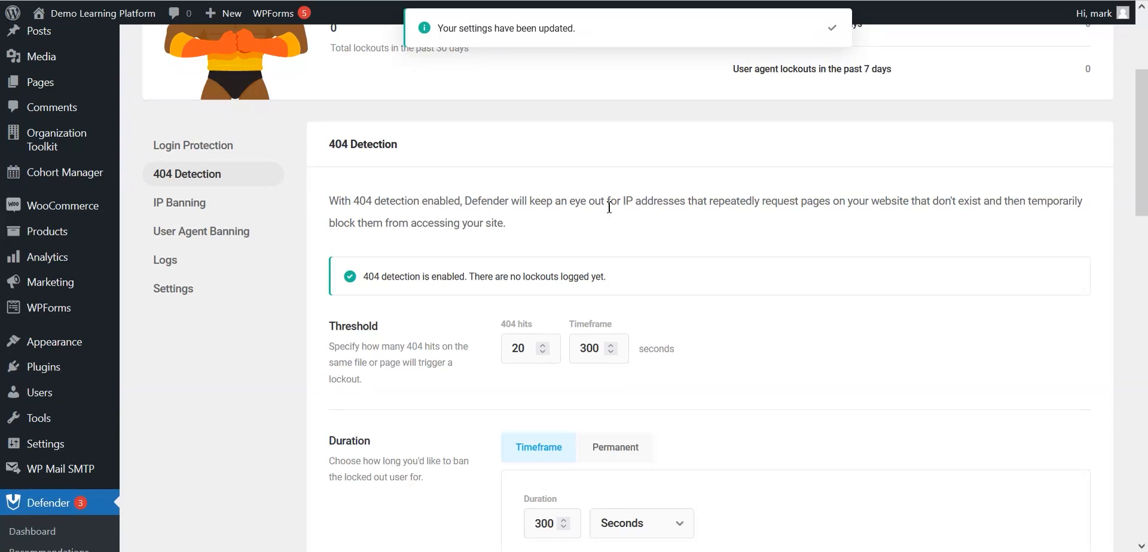
pyautogui.scroll(-1, 702, 263)
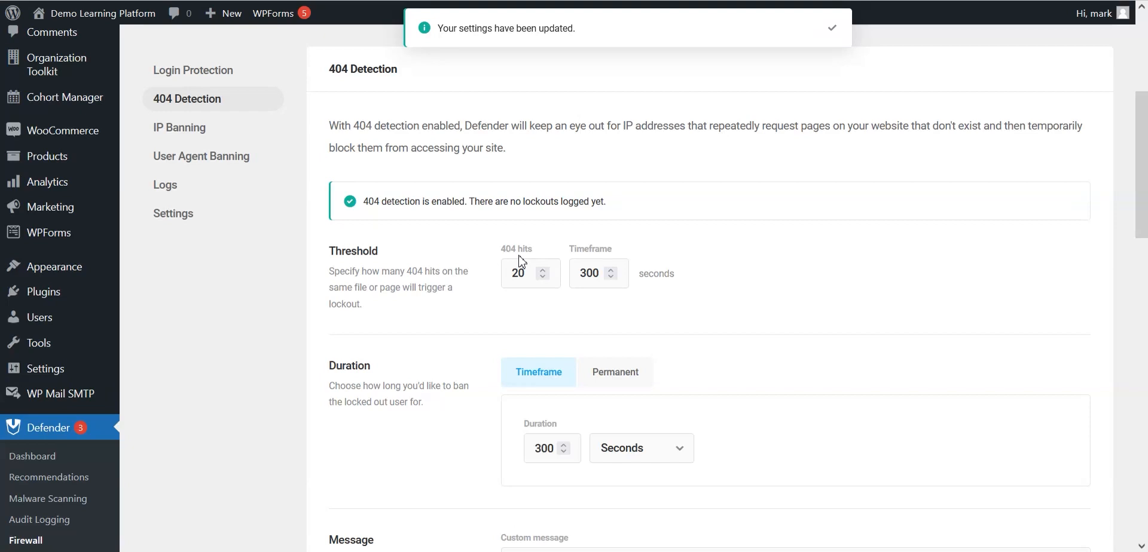
pyautogui.scroll(1, 526, 269)
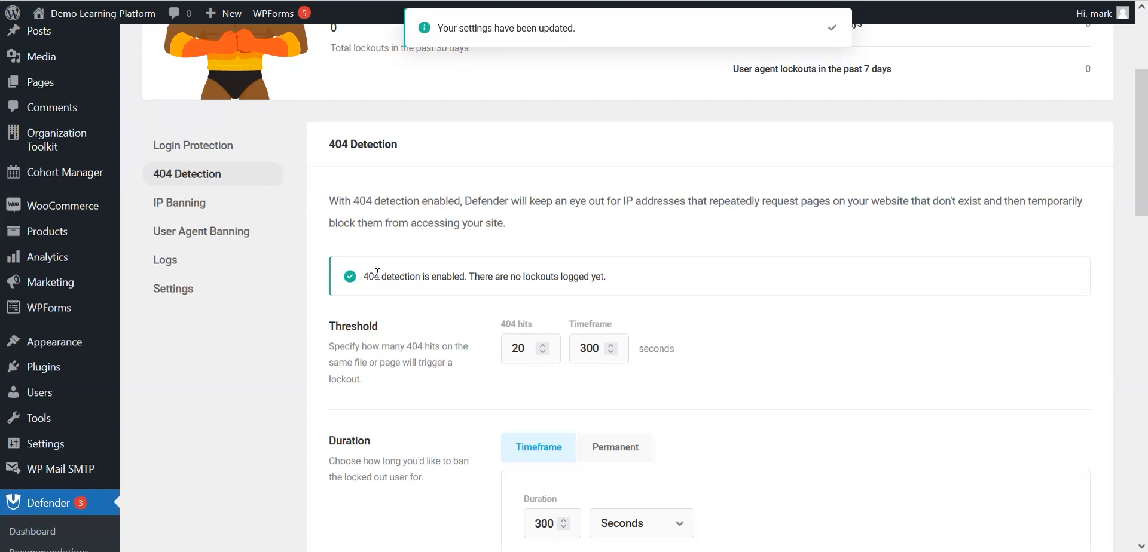
pyautogui.scroll(2, 364, 345)
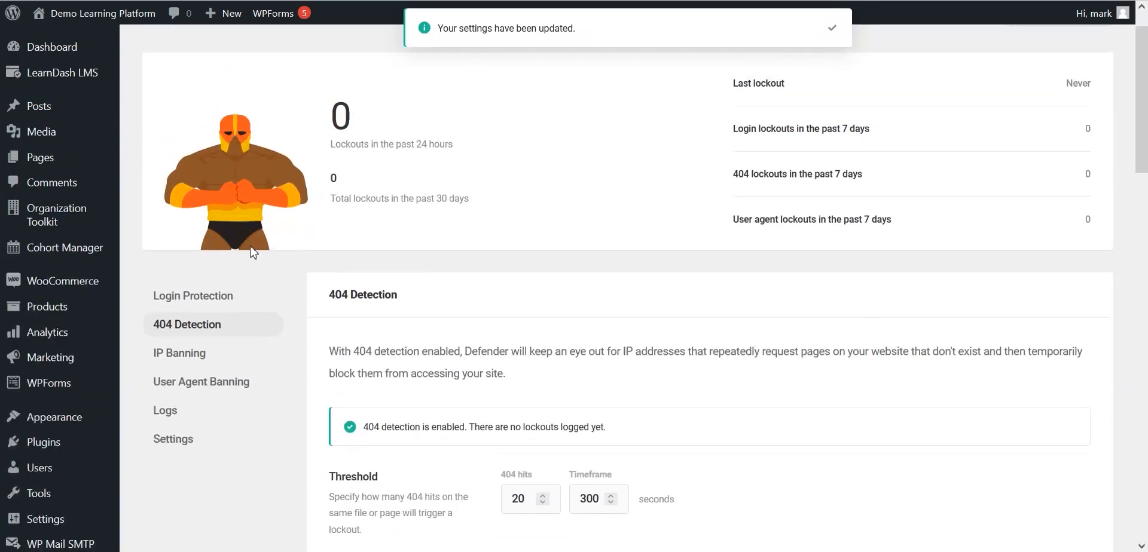
pyautogui.scroll(-1, 470, 336)
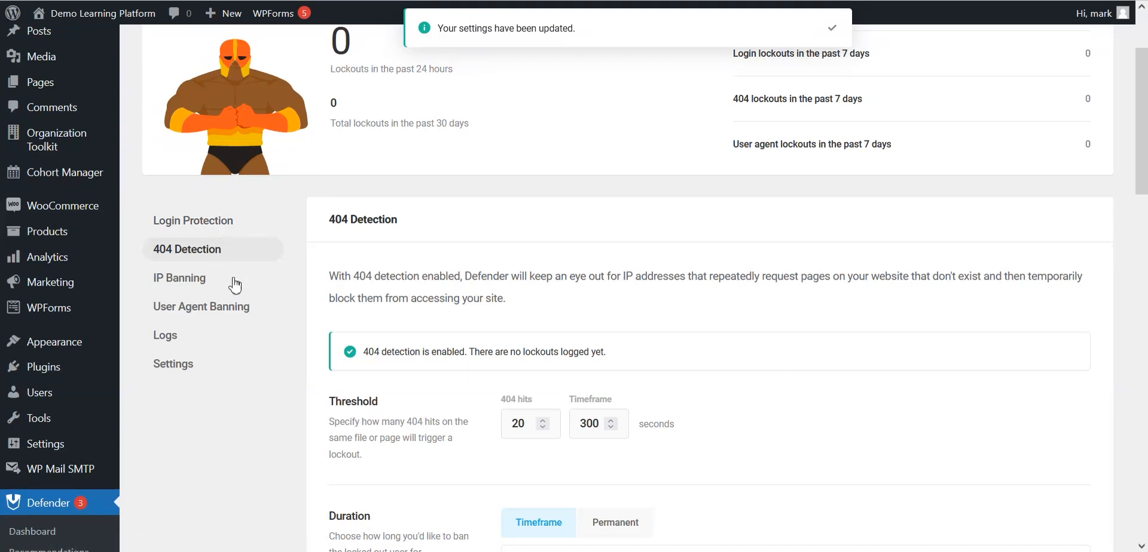
pyautogui.scroll(-5, 256, 281)
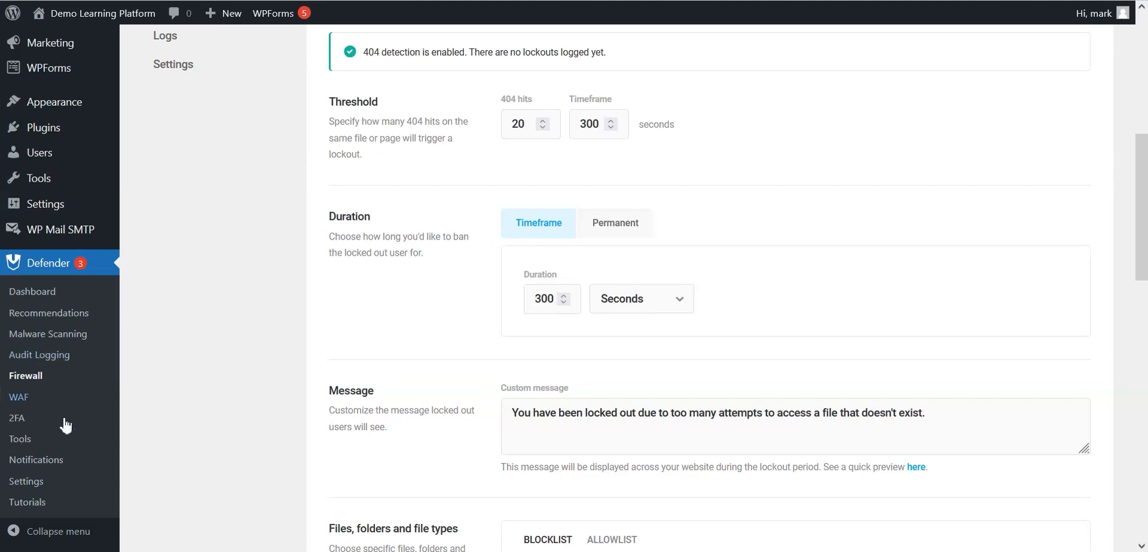
# Open Defender's 2FA page and activate two-factor authentication
pyautogui.click(20, 425)
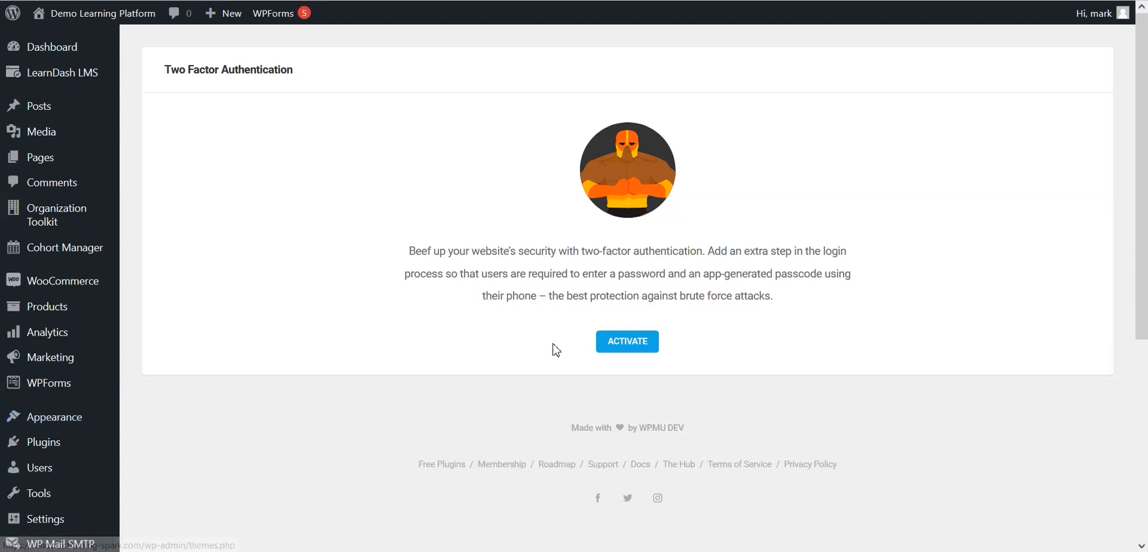
pyautogui.click(627, 348)
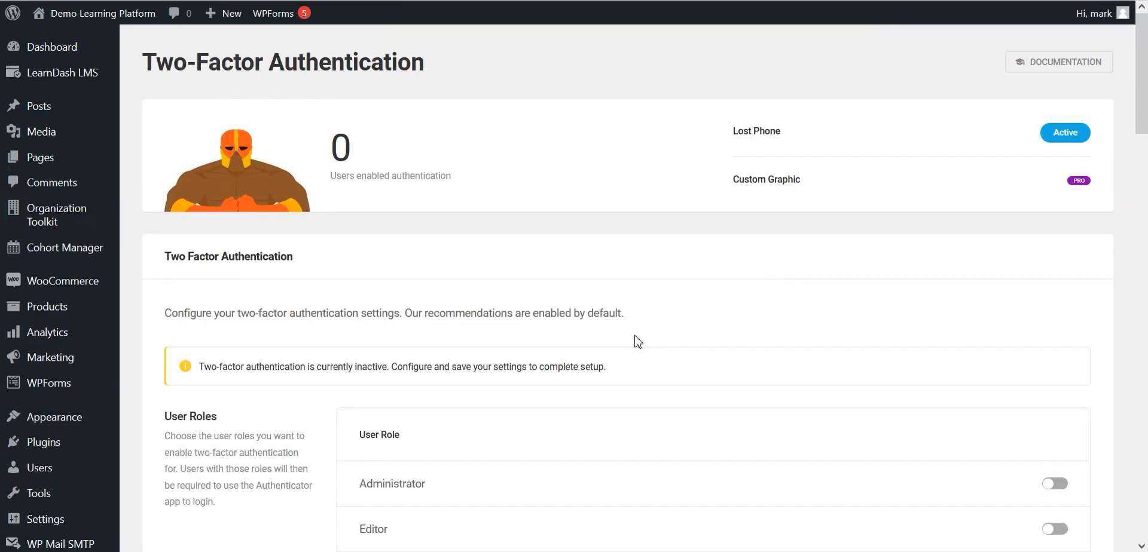
# Turn on 2FA for the Administrator user role and save the changes
pyautogui.scroll(-5, 775, 251)
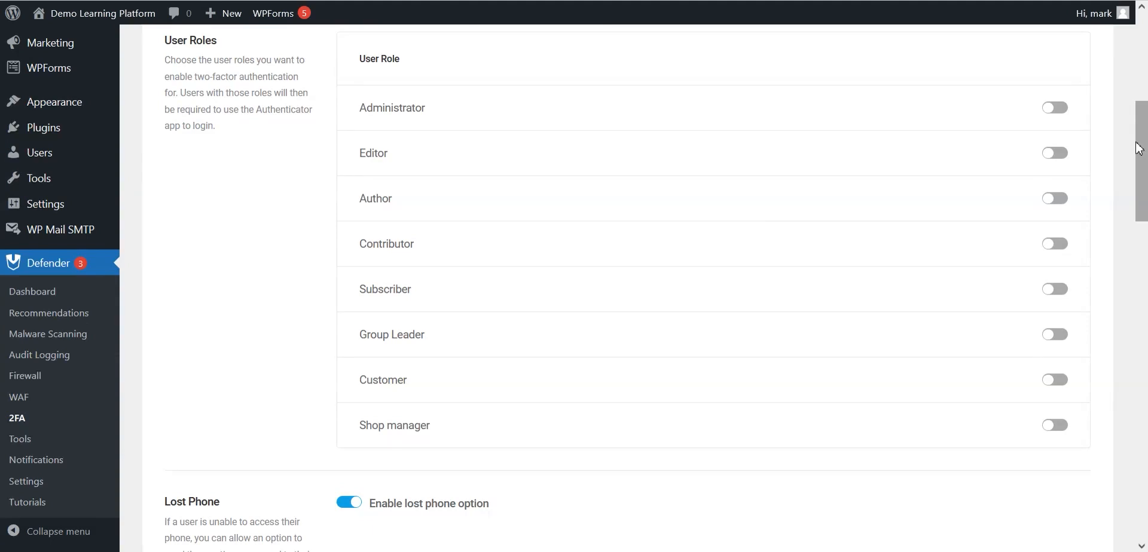
pyautogui.moveTo(1137, 146); pyautogui.dragTo(1137, 145)
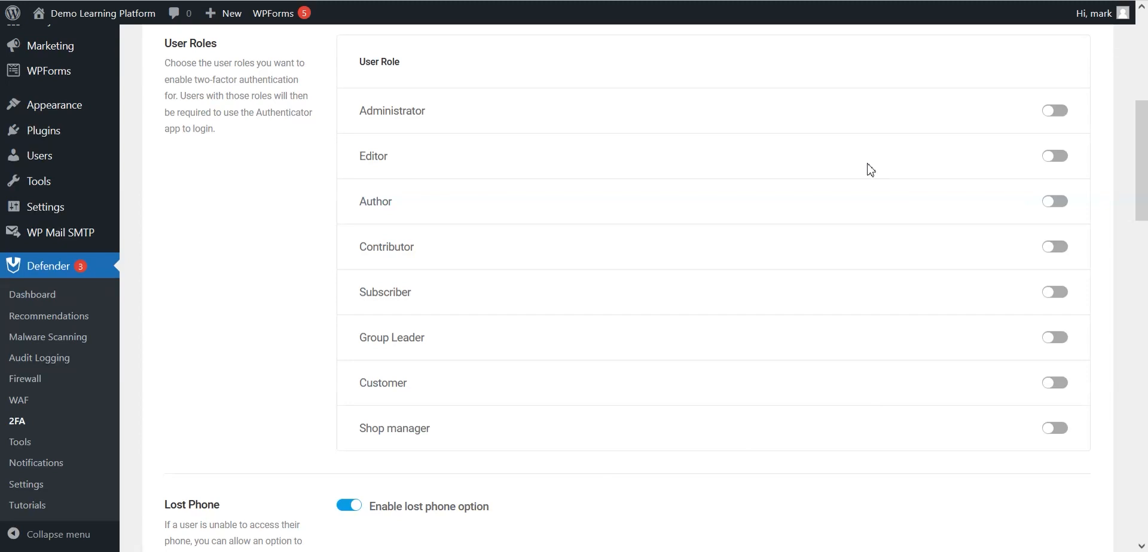
pyautogui.click(1058, 111)
pyautogui.scroll(-15, 962, 399)
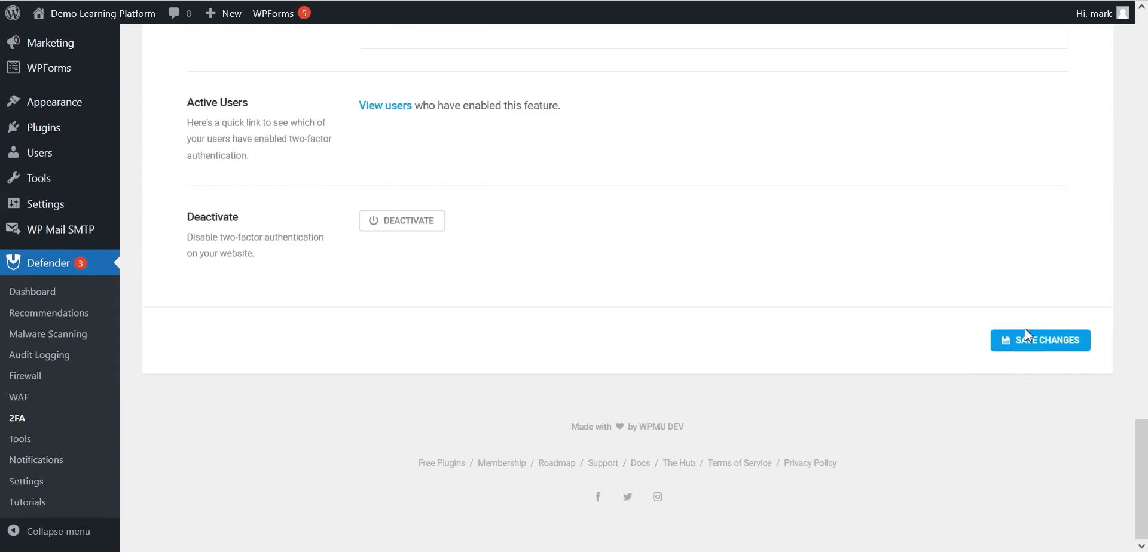
pyautogui.click(1026, 335)
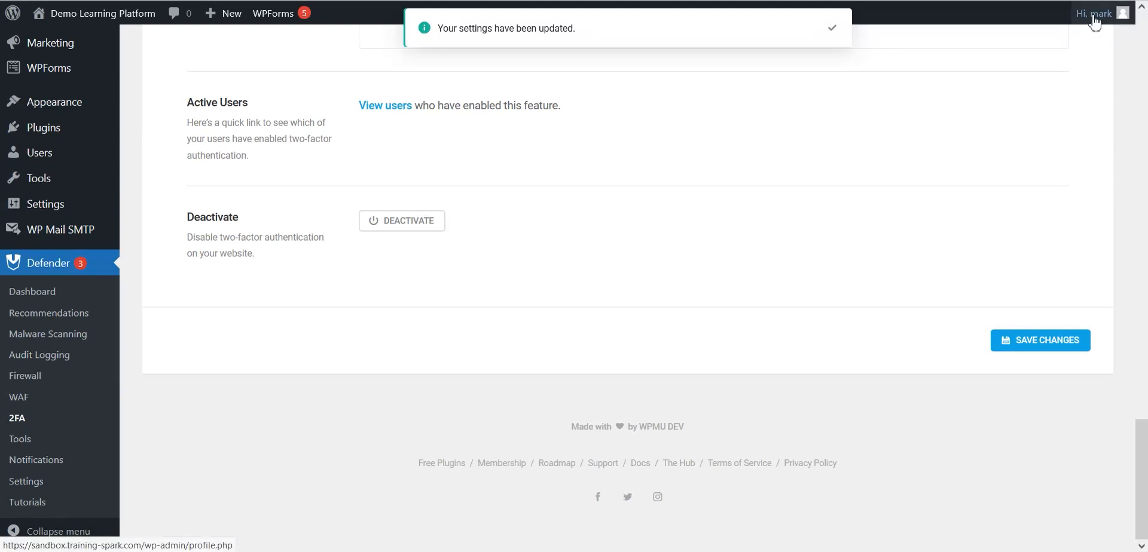
# On your profile, enable two-factor authentication using Google Authenticator to display the barcode
pyautogui.moveTo(1094, 22)
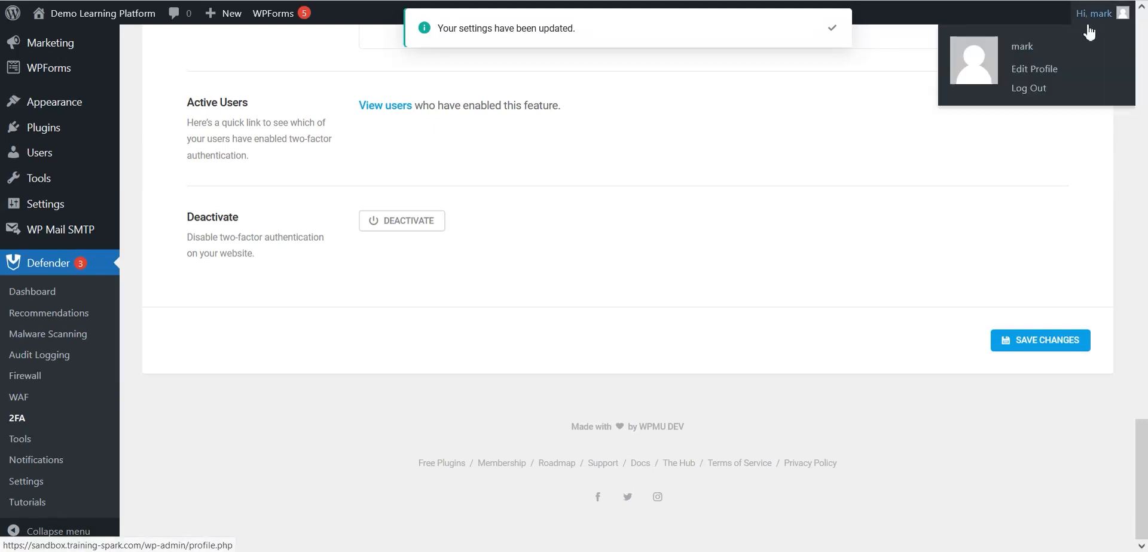
pyautogui.click(1046, 70)
pyautogui.scroll(-20, 789, 313)
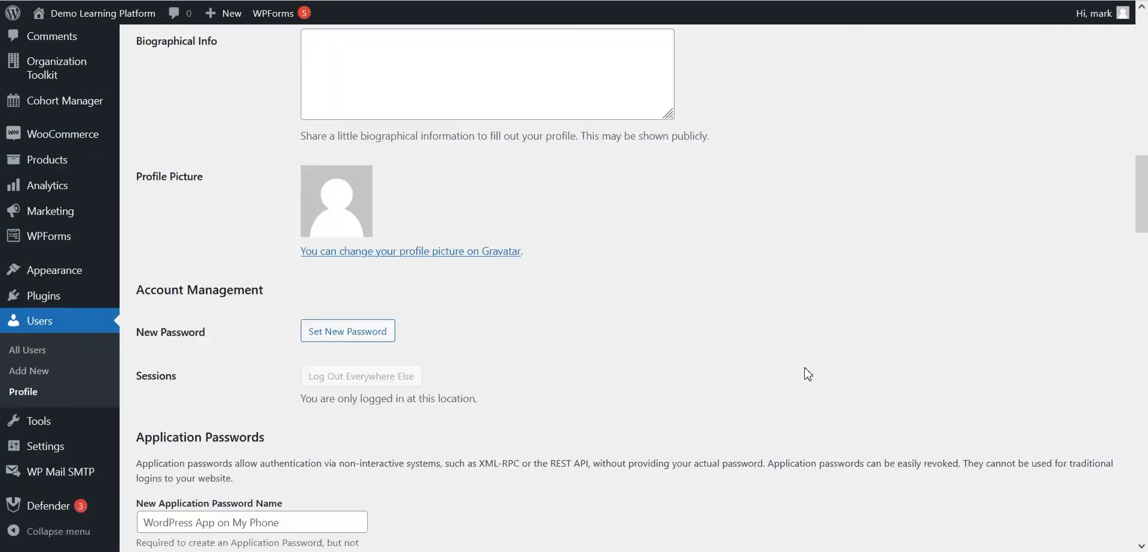
pyautogui.scroll(15, 816, 397)
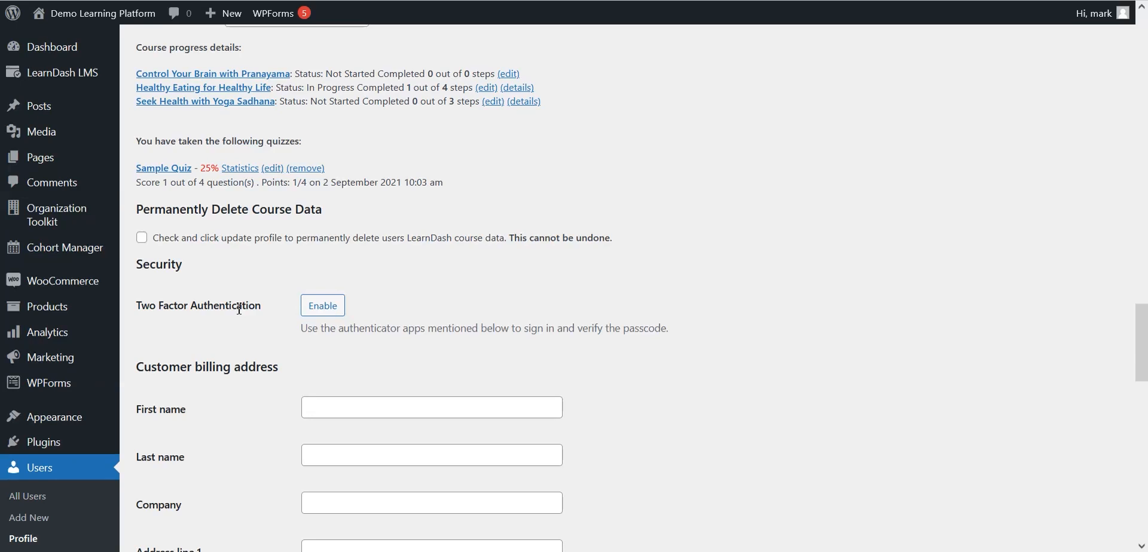
pyautogui.click(328, 312)
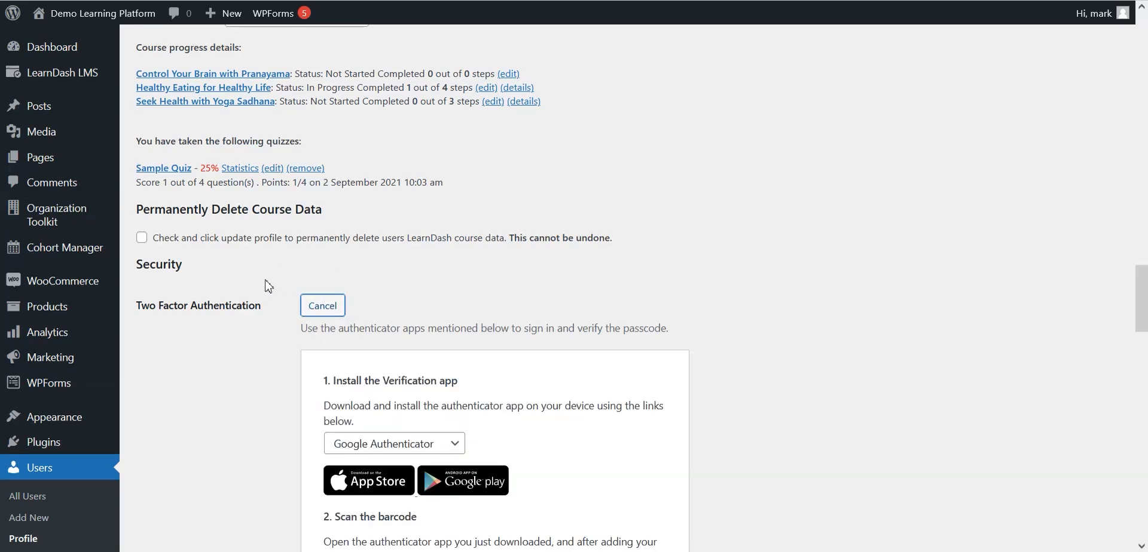
pyautogui.scroll(-4, 268, 286)
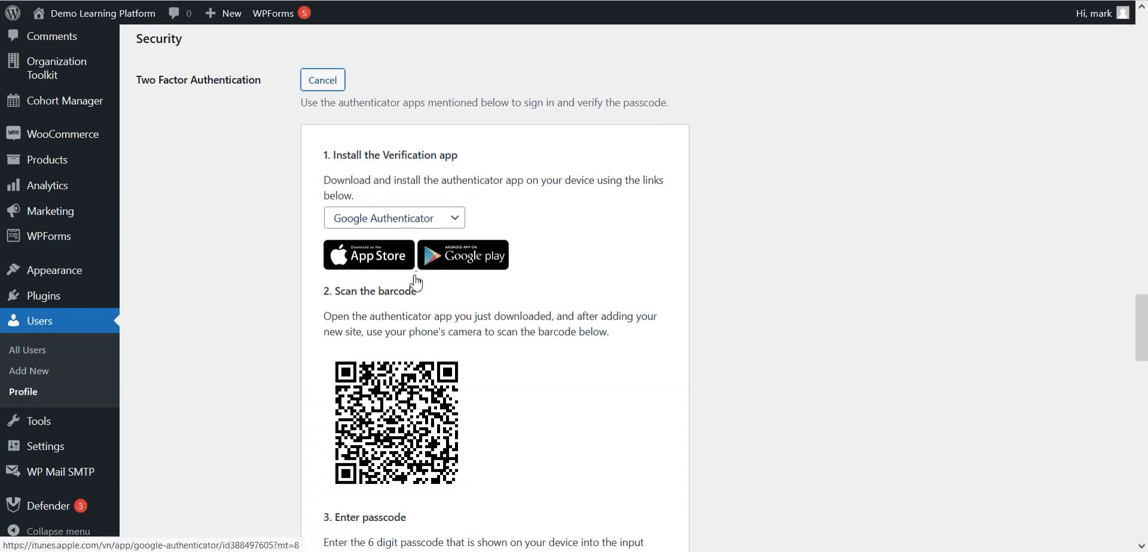
pyautogui.click(424, 222)
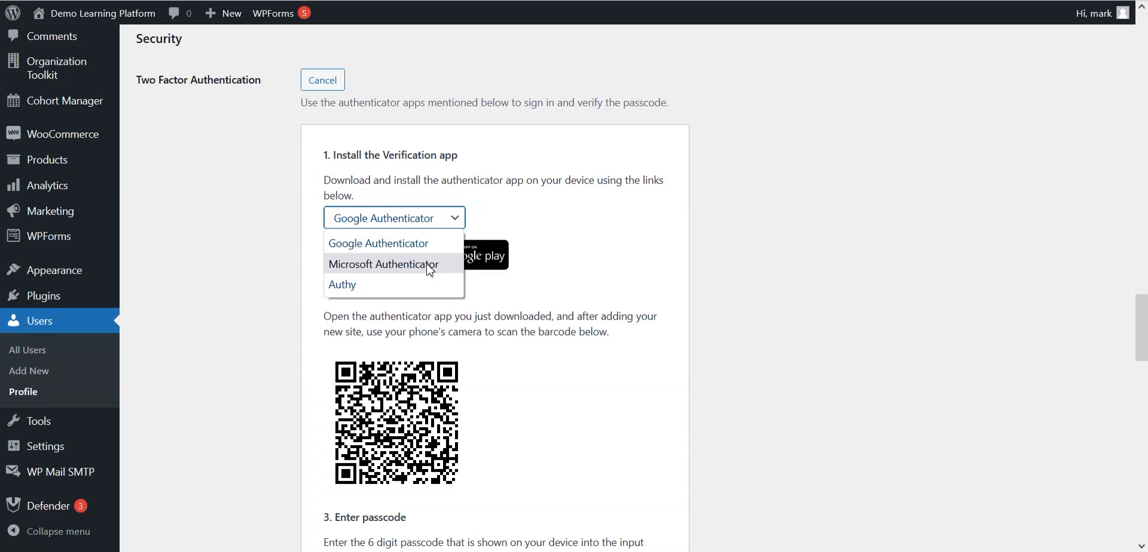
pyautogui.click(389, 244)
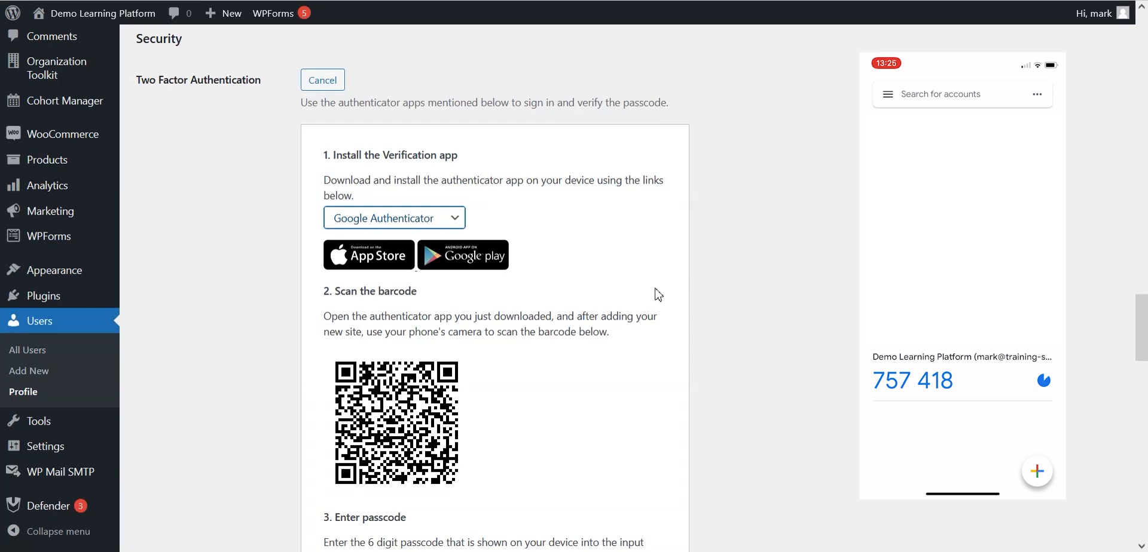
# Verify the 6-digit authenticator passcode to complete 2FA setup, then log out of the site
pyautogui.scroll(-3, 651, 293)
pyautogui.click(379, 382)
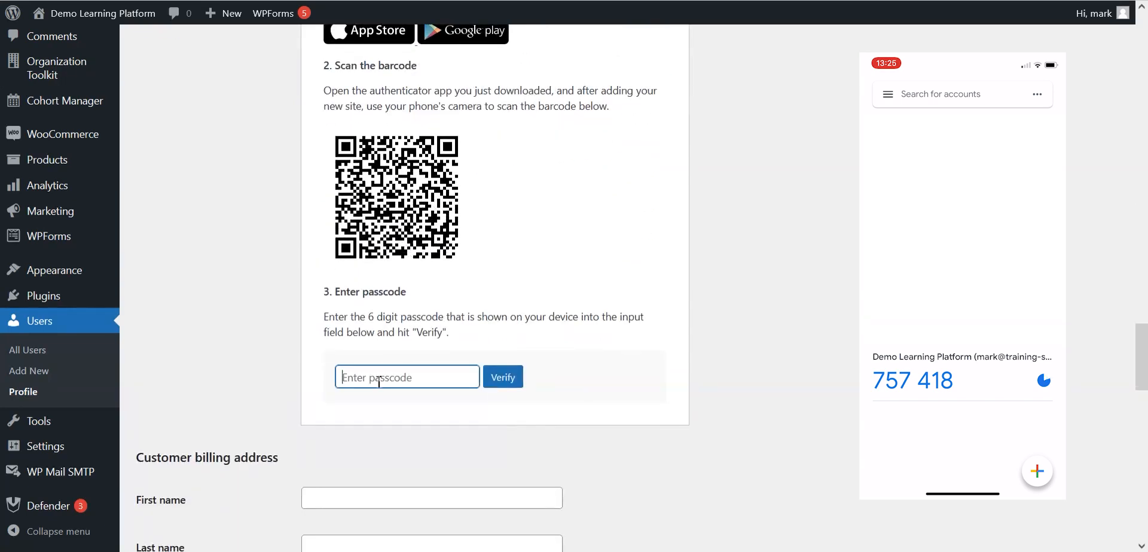
pyautogui.click(507, 378)
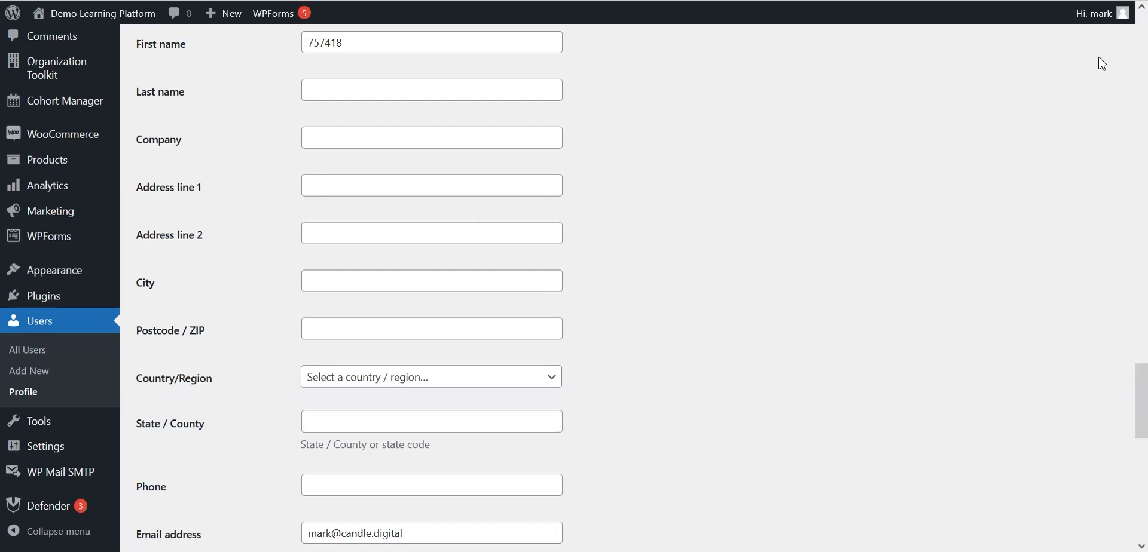
pyautogui.moveTo(1097, 20)
pyautogui.click(1058, 90)
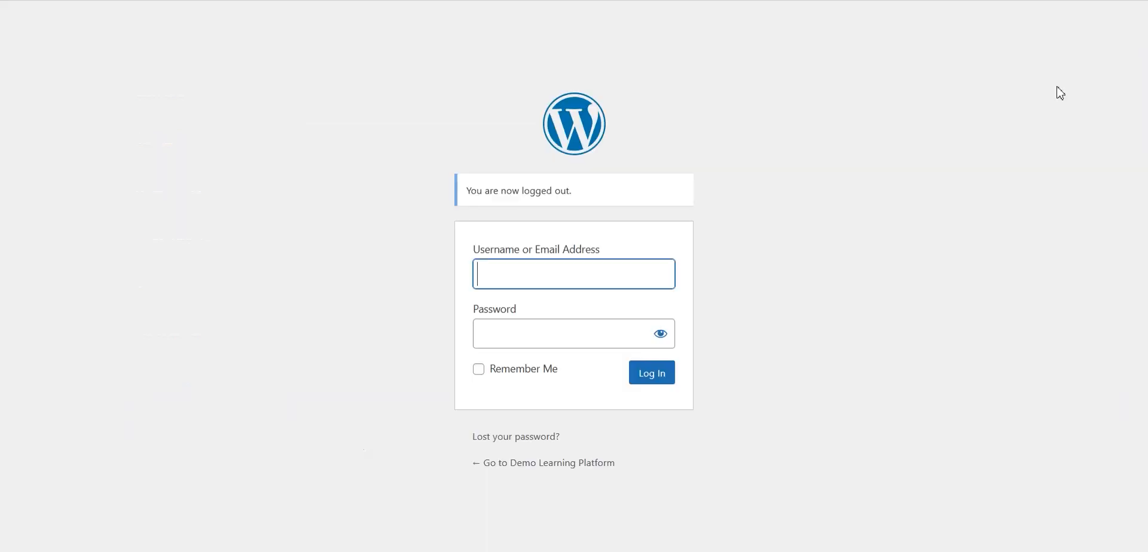
# Log in with the administrator's username and password, then enter the authenticator passcode
pyautogui.write('mark')
pyautogui.press('Tab')
pyautogui.write('*********')
pyautogui.press('Return')
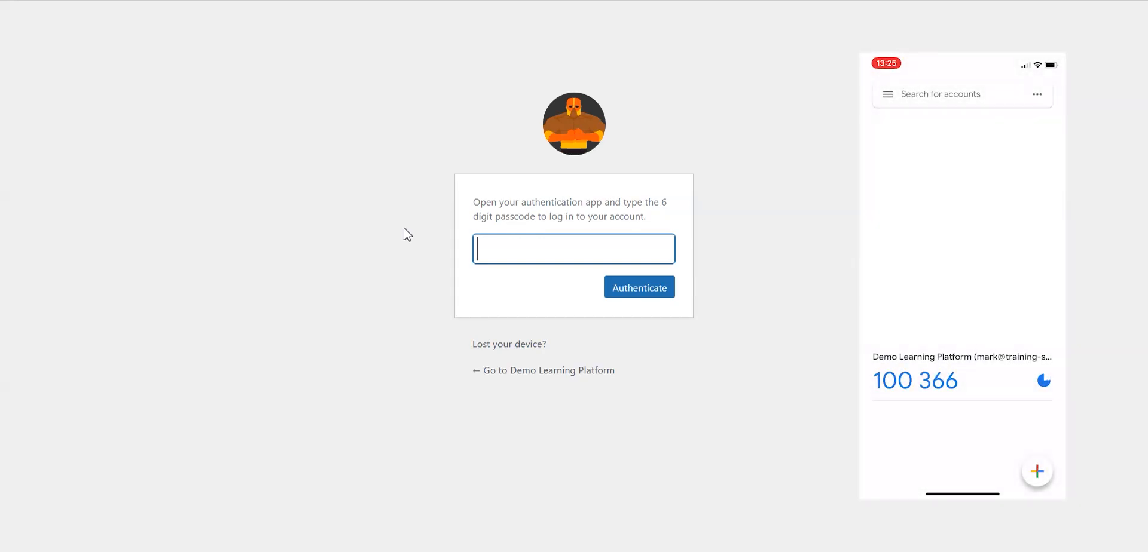
pyautogui.press('Return')
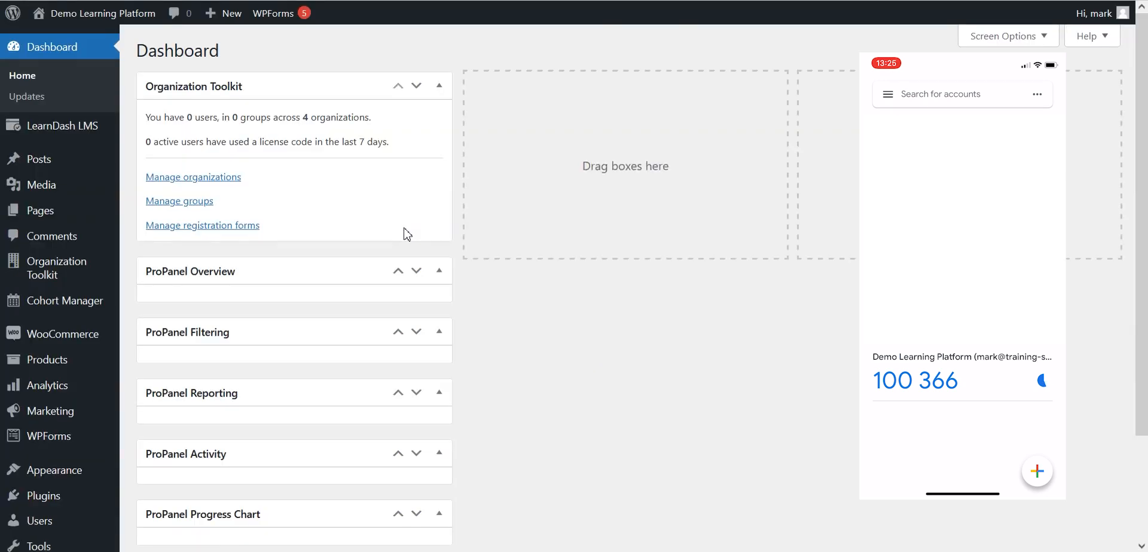